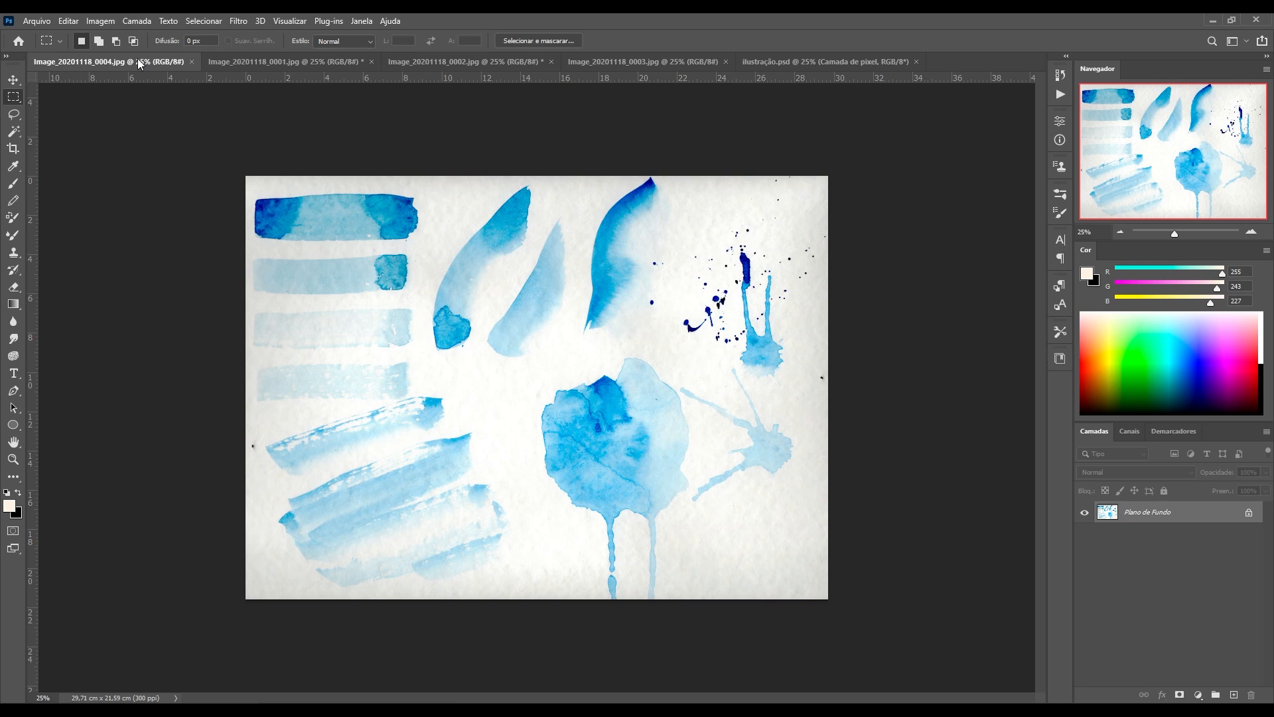
Copy the whole blue watercolor wash from Image_20201118_0002.jpg and paste it into ilustração.psd.
{"action": "left_click", "coordinate": [826, 62]}
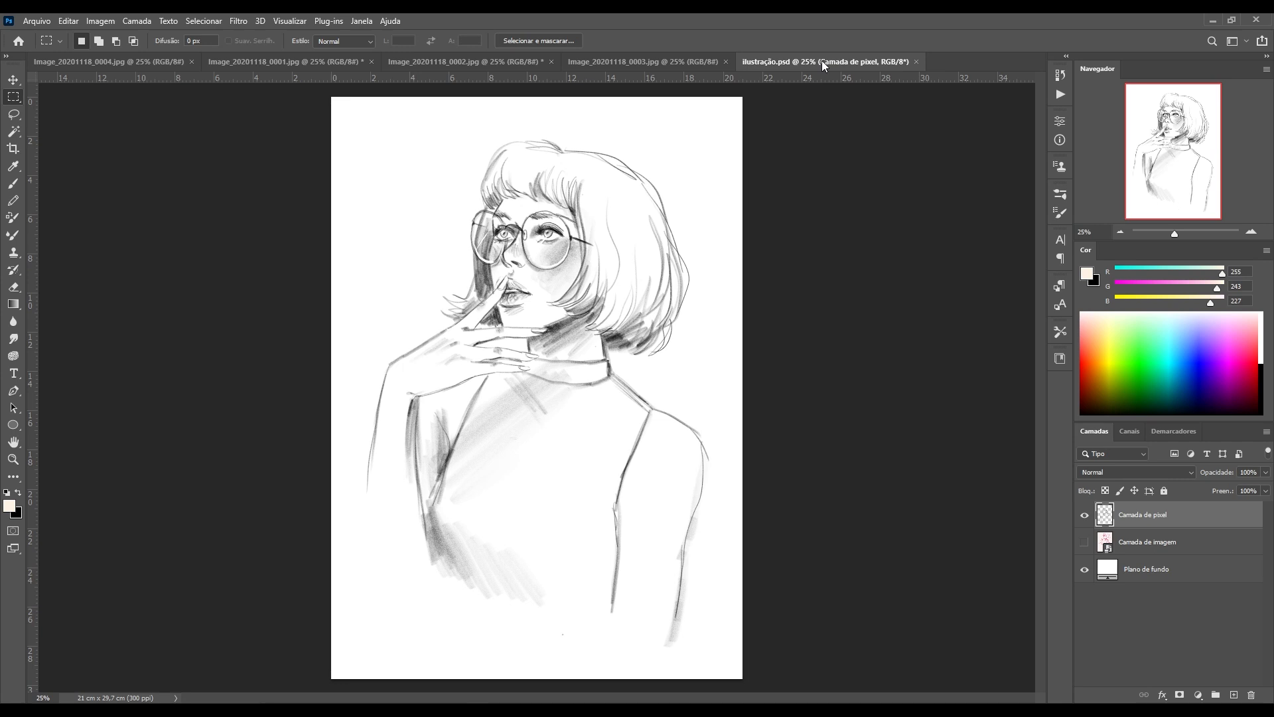
{"action": "left_click", "coordinate": [611, 57]}
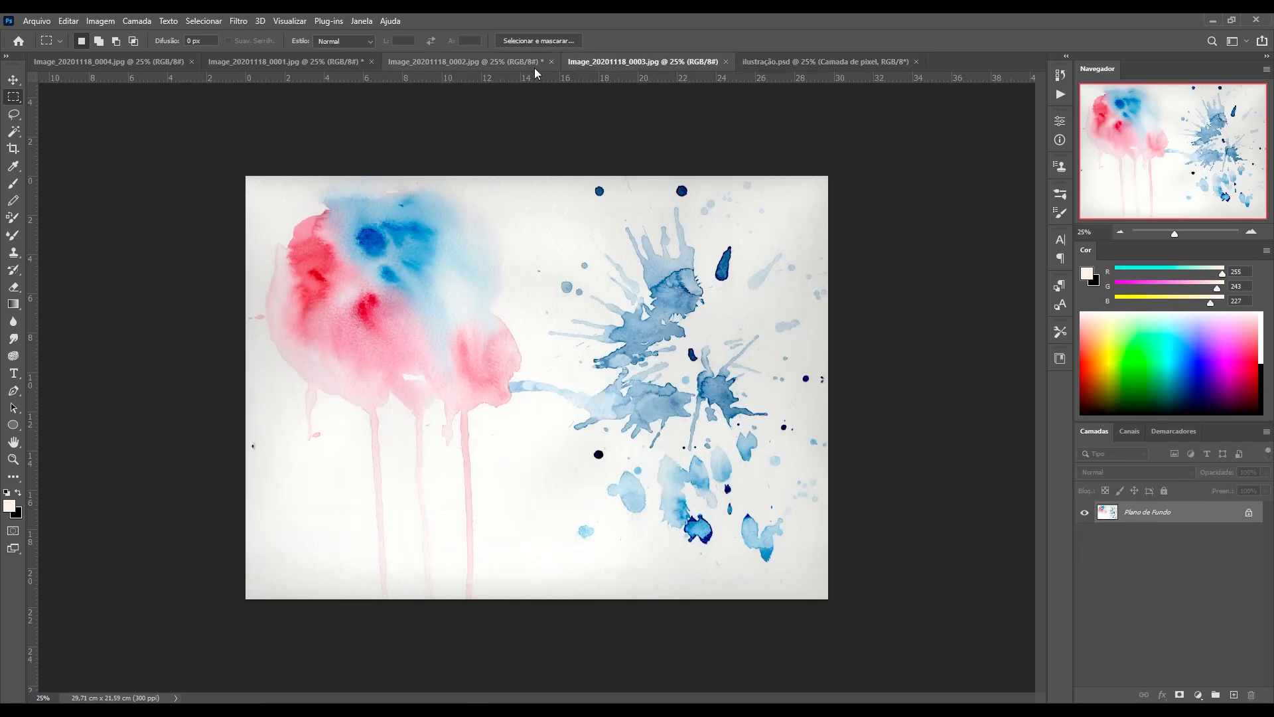
{"action": "left_click", "coordinate": [538, 63]}
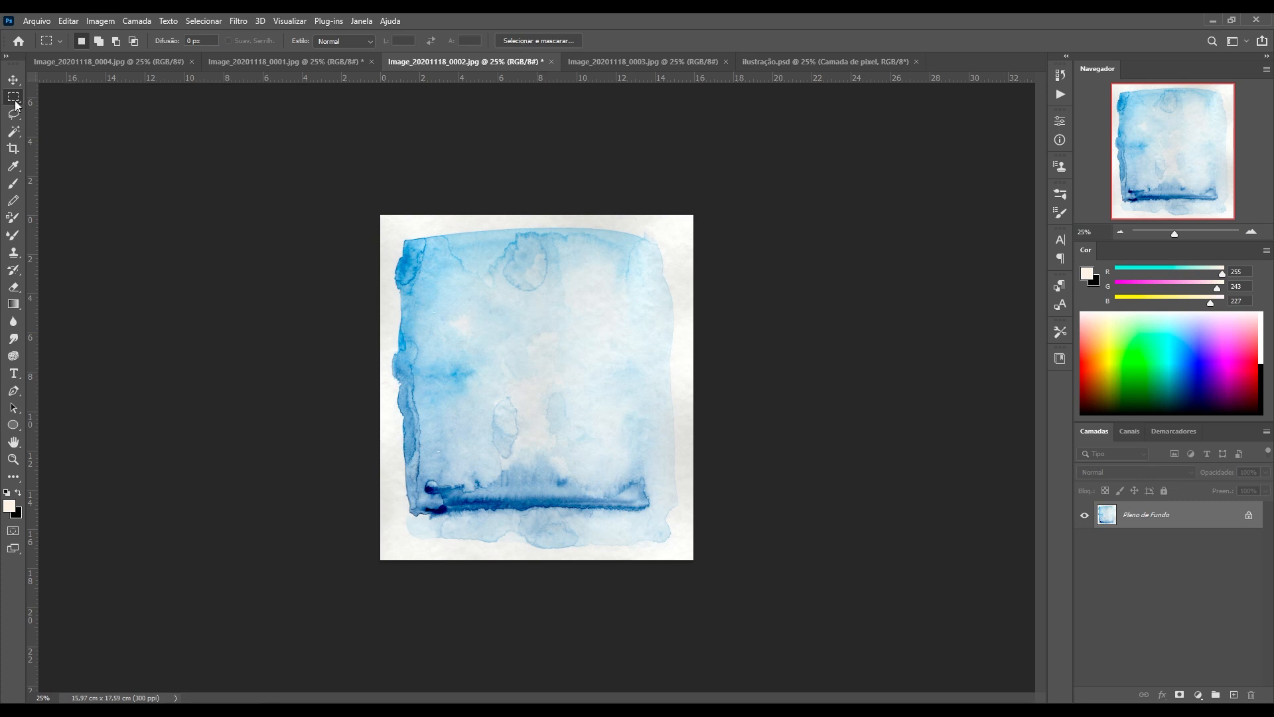
{"action": "left_click_drag", "start_coordinate": [390, 228], "coordinate": [693, 563]}
{"action": "left_click", "coordinate": [826, 61]}
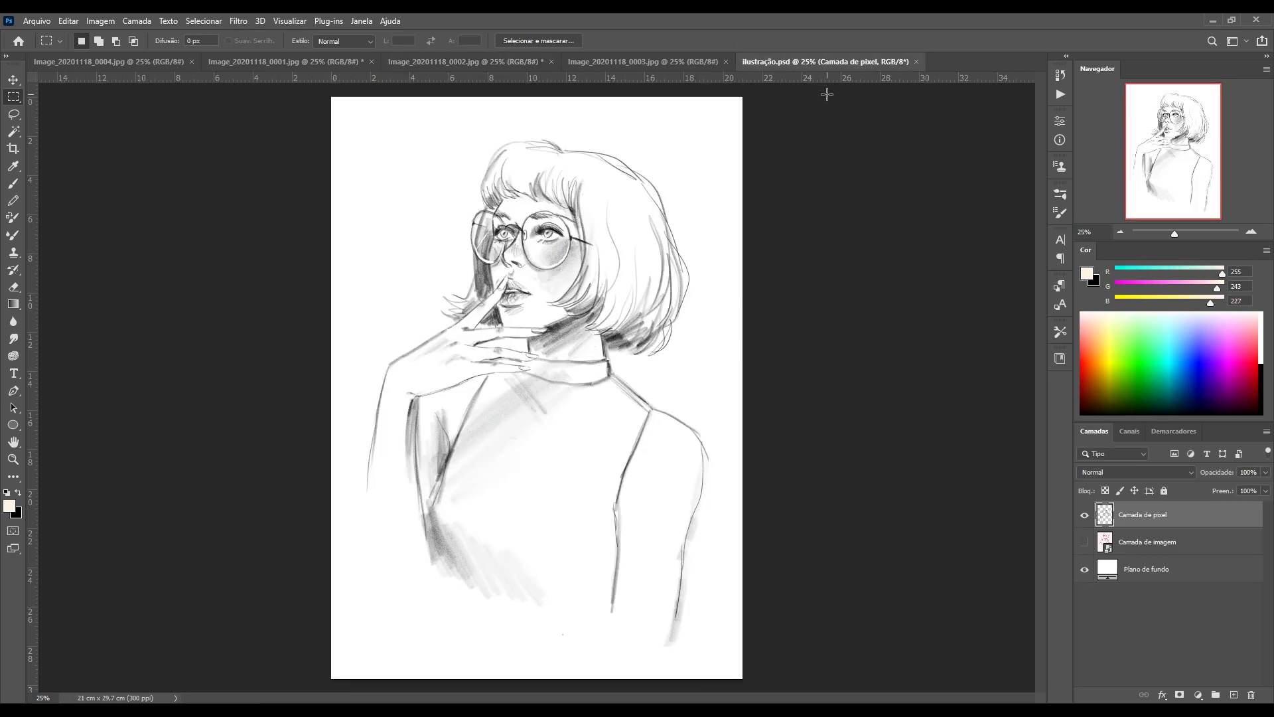
{"action": "key", "text": "ctrl+v"}
Scale the pasted watercolor proportionally to about 133.7% so it spans the width of the canvas.
{"action": "key", "text": "ctrl+t"}
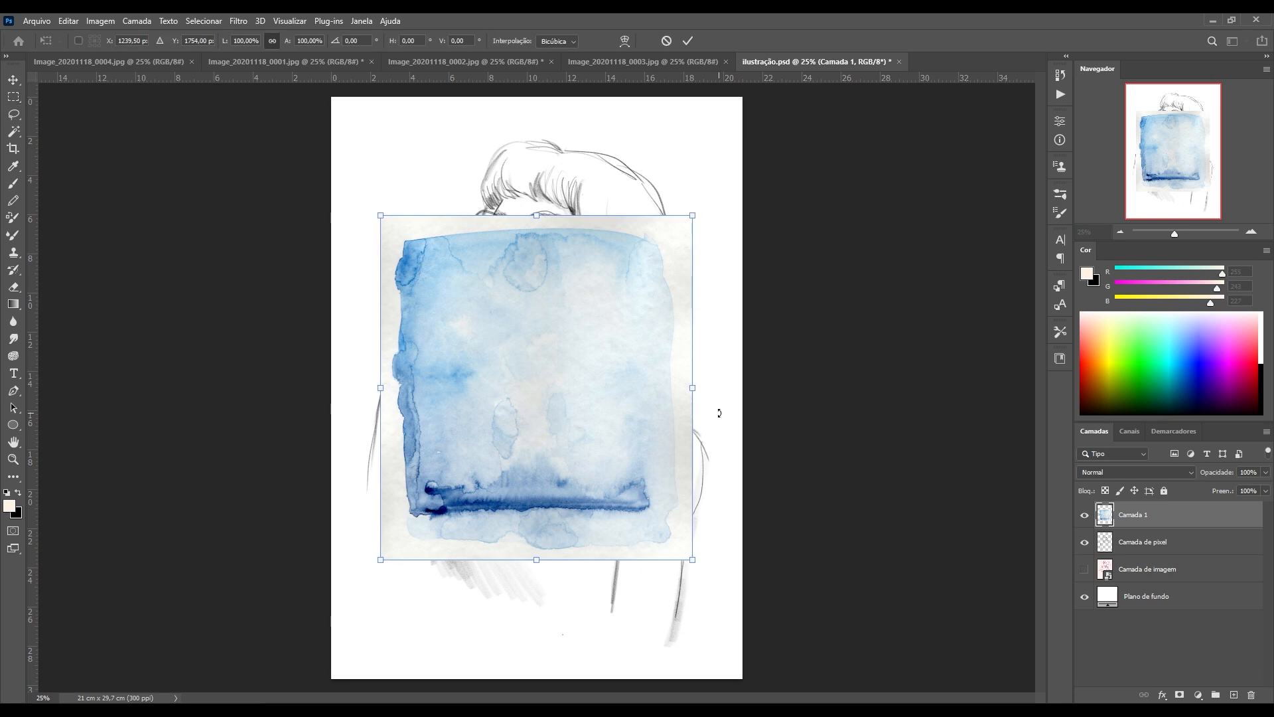
{"action": "left_click_drag", "start_coordinate": [695, 214], "coordinate": [748, 129]}
{"action": "left_click_drag", "start_coordinate": [375, 135], "coordinate": [337, 116]}
{"action": "left_click_drag", "start_coordinate": [345, 559], "coordinate": [307, 604]}
{"action": "left_click_drag", "start_coordinate": [655, 492], "coordinate": [663, 511]}
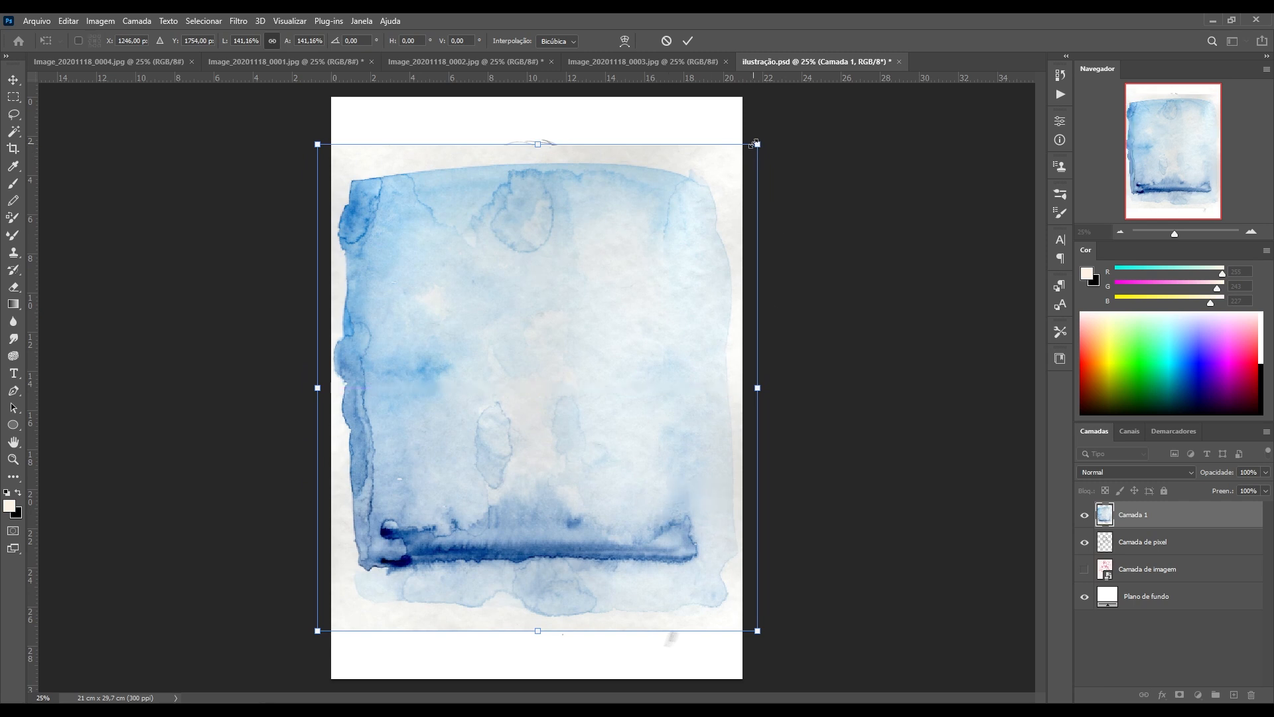
{"action": "left_click_drag", "start_coordinate": [754, 144], "coordinate": [732, 170]}
{"action": "left_click_drag", "start_coordinate": [659, 238], "coordinate": [671, 231]}
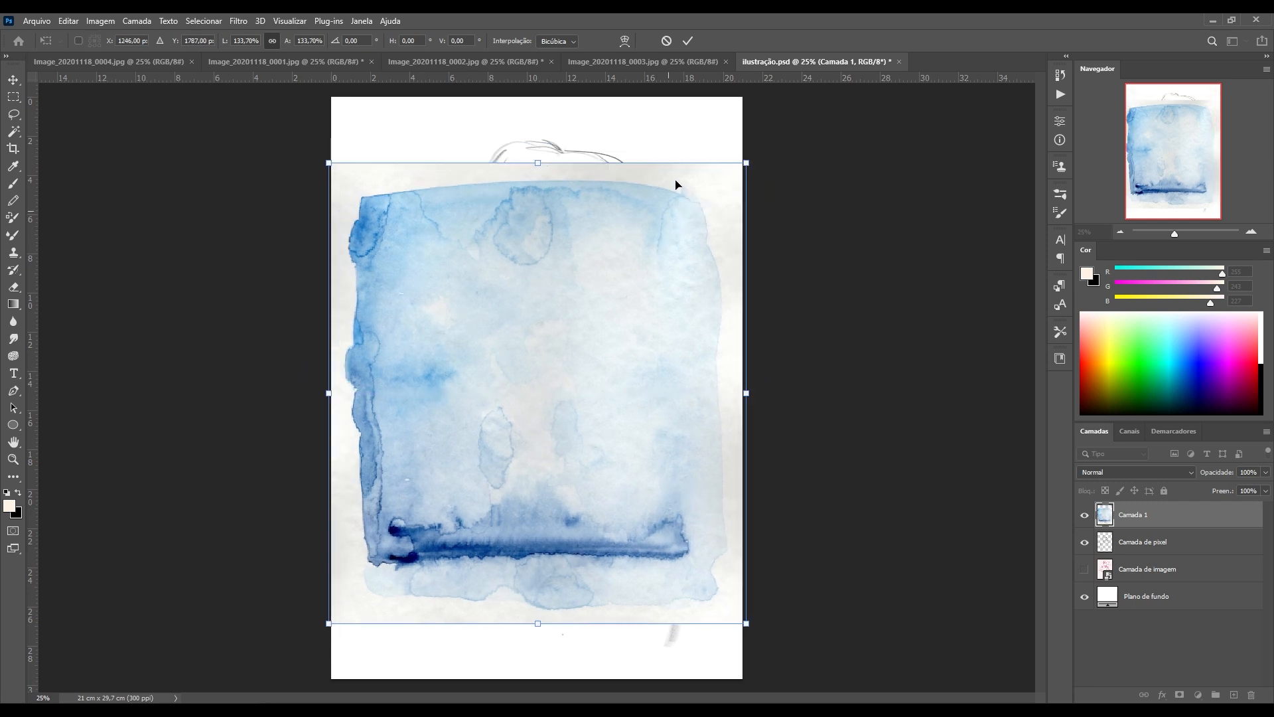
{"action": "left_click", "coordinate": [689, 41]}
Set the blend mode of Camada 1 to Multiplicação and compare the image with the layer hidden and shown.
{"action": "left_click", "coordinate": [1137, 472]}
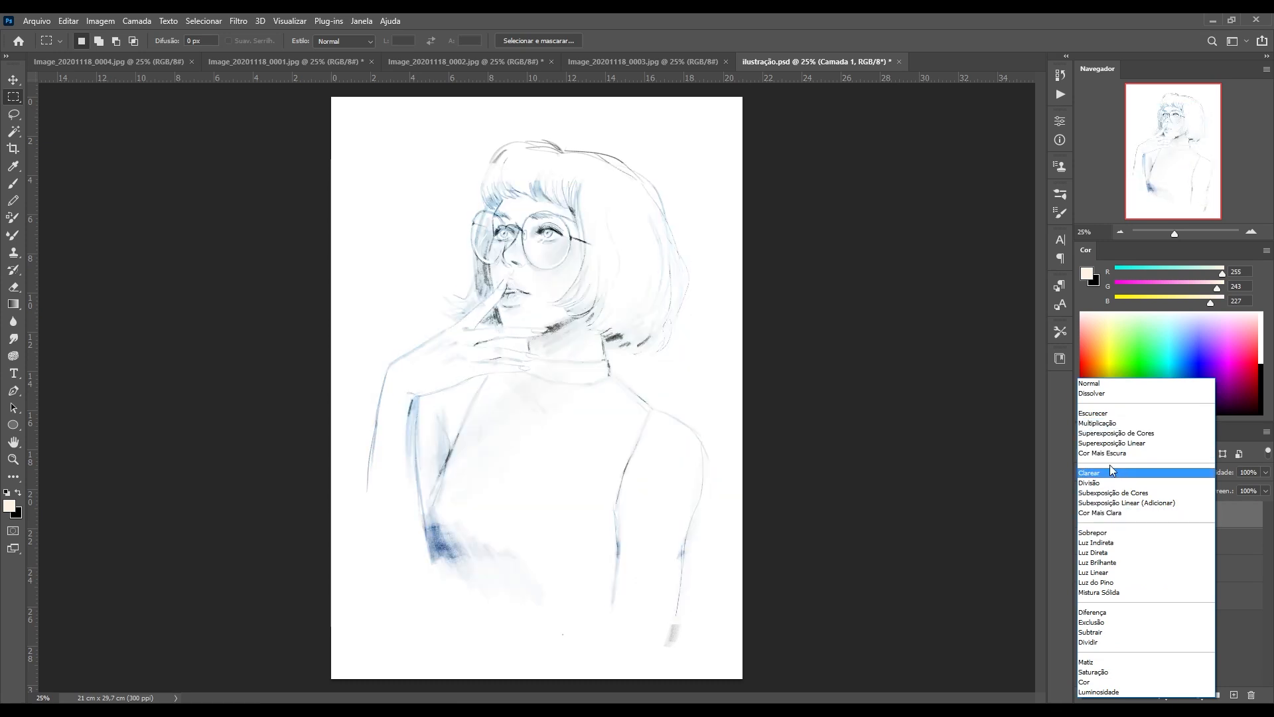
{"action": "left_click", "coordinate": [1118, 425]}
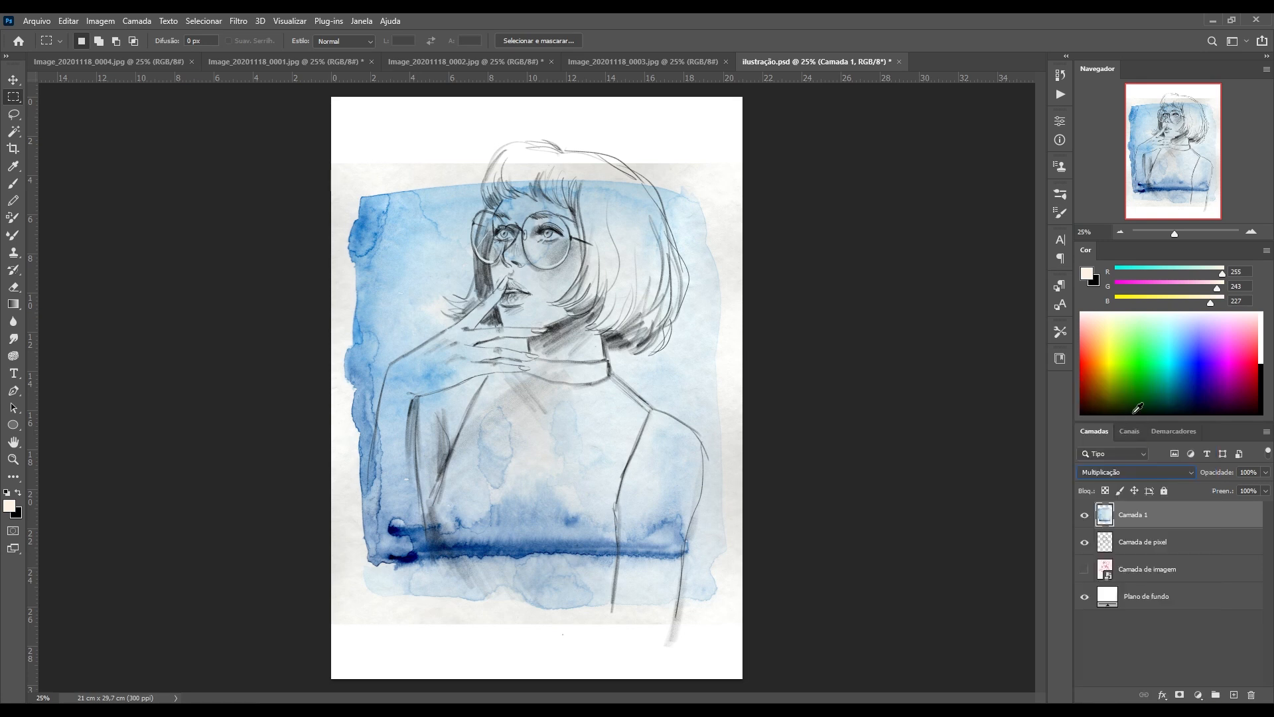
{"action": "left_click", "coordinate": [1085, 515]}
{"action": "left_click", "coordinate": [1084, 515]}
Place Camada 1 beneath Camada de pixel and set the sketch layer's blend mode to Multiplicação.
{"action": "left_click_drag", "start_coordinate": [1131, 515], "coordinate": [1135, 556]}
{"action": "left_click", "coordinate": [1141, 517]}
{"action": "left_click", "coordinate": [1084, 516]}
{"action": "left_click", "coordinate": [1084, 516]}
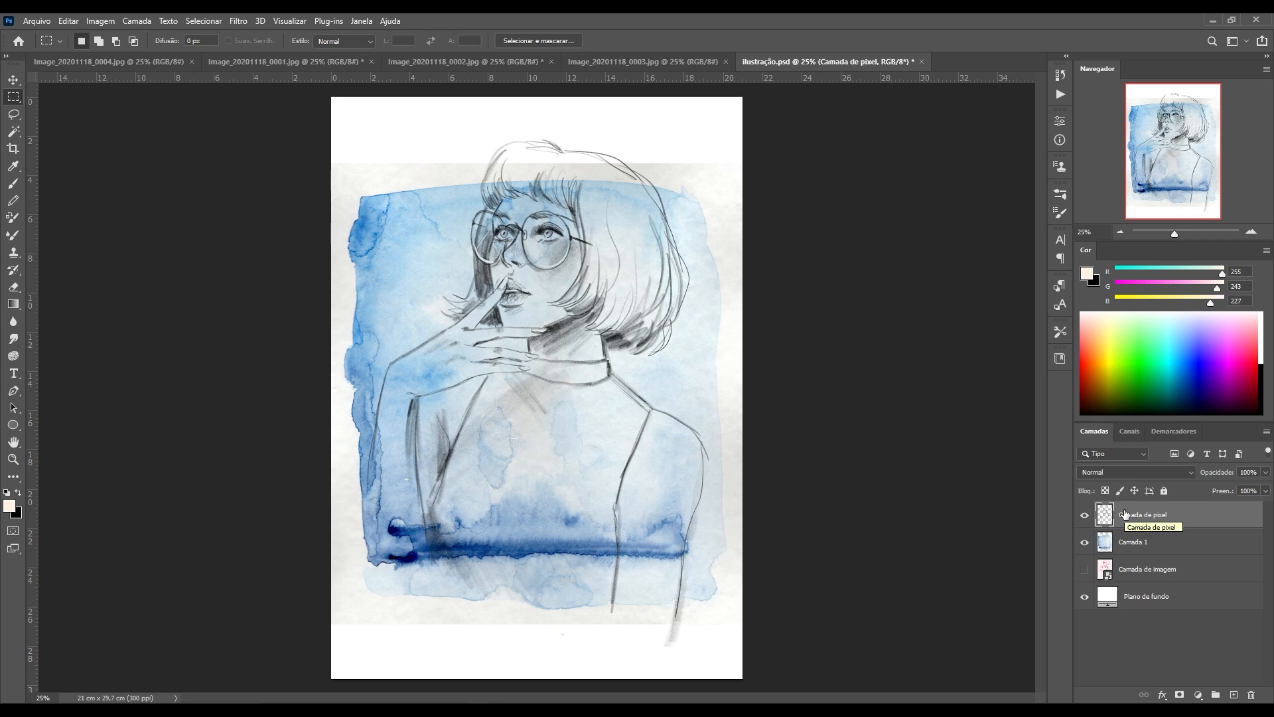
{"action": "left_click", "coordinate": [1136, 472]}
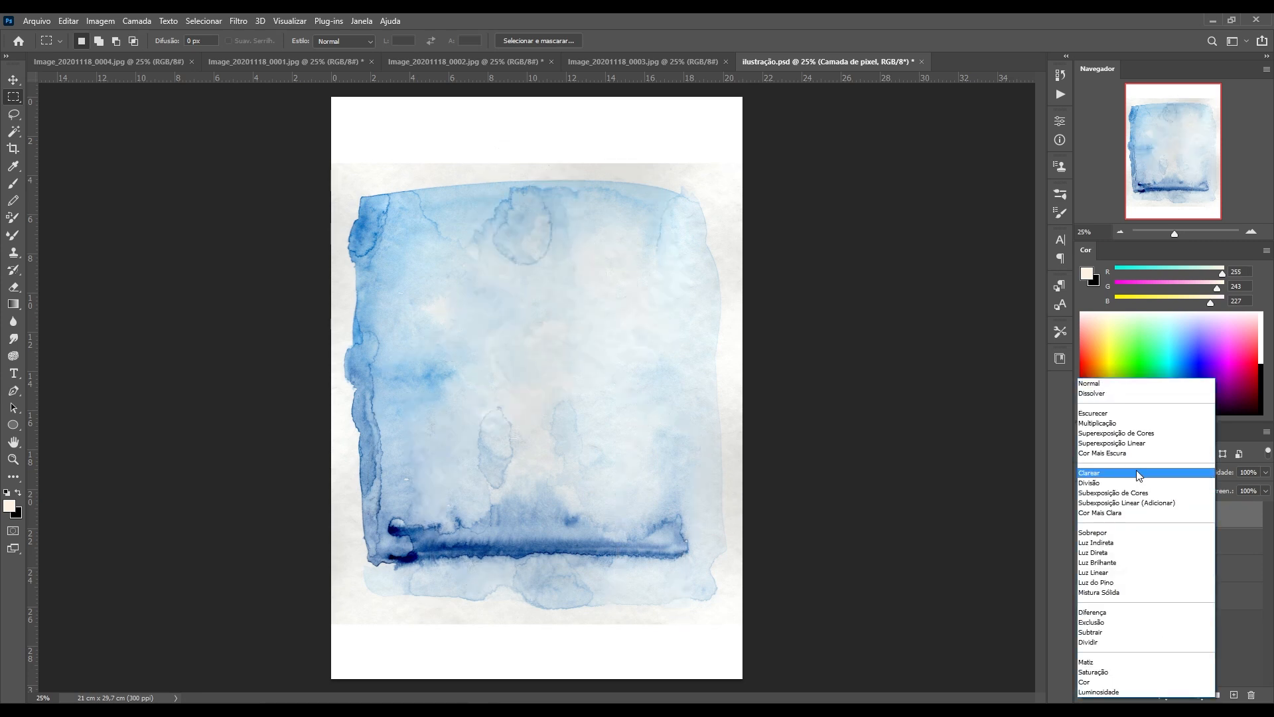
{"action": "left_click", "coordinate": [1110, 415]}
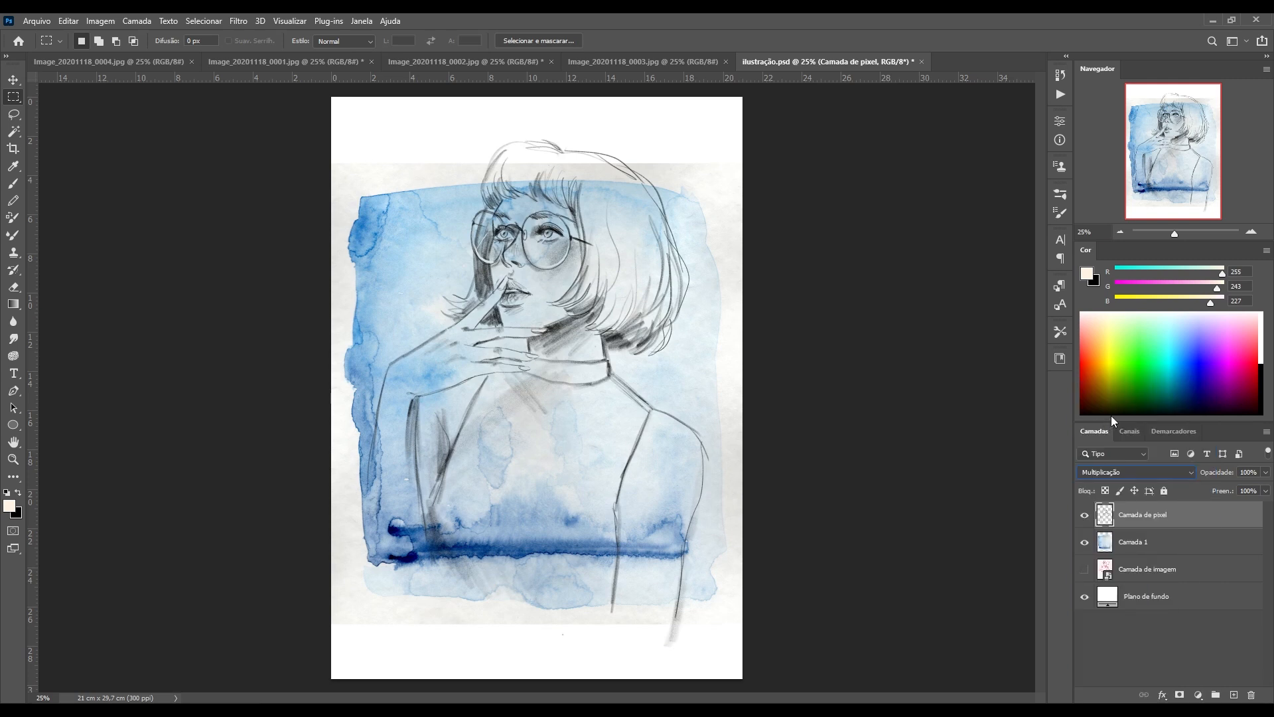
{"action": "left_click", "coordinate": [1084, 514]}
{"action": "left_click", "coordinate": [1084, 515]}
Apply Levels to Camada 1 with input values of 17 for shadows, 1.06 for midtones and 232 for highlights.
{"action": "left_click", "coordinate": [1215, 538]}
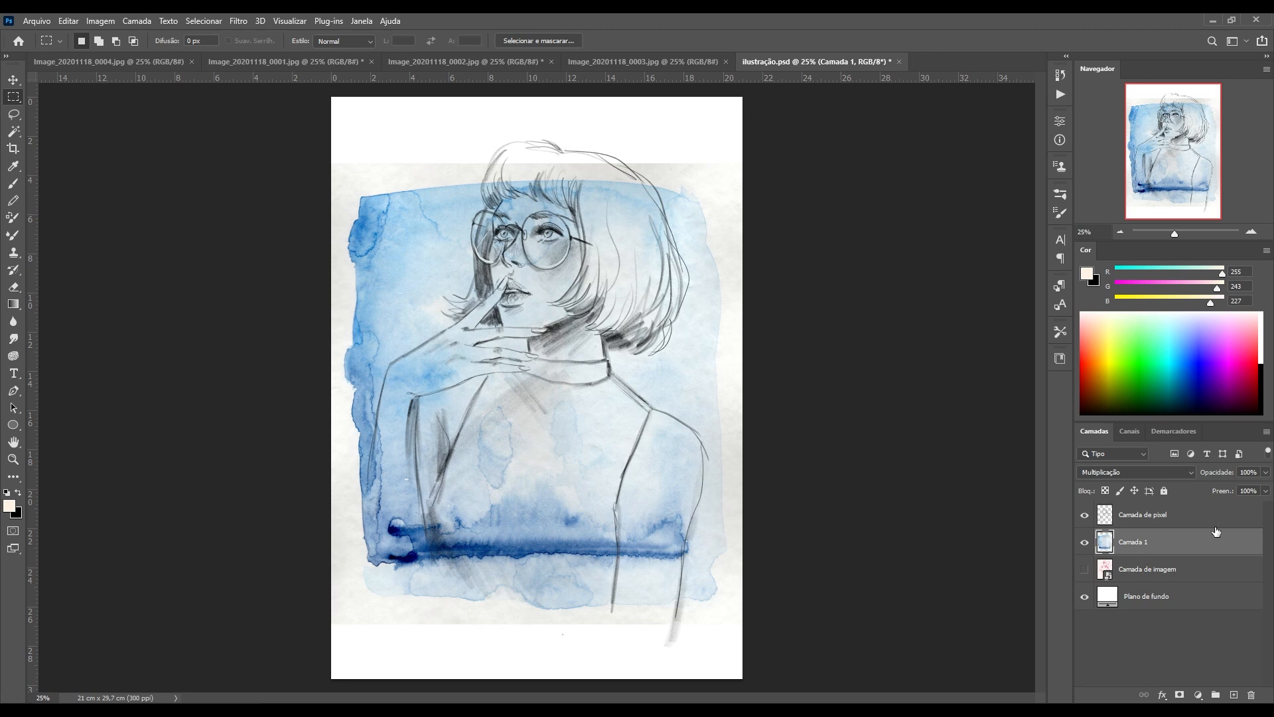
{"action": "key", "text": "ctrl+l"}
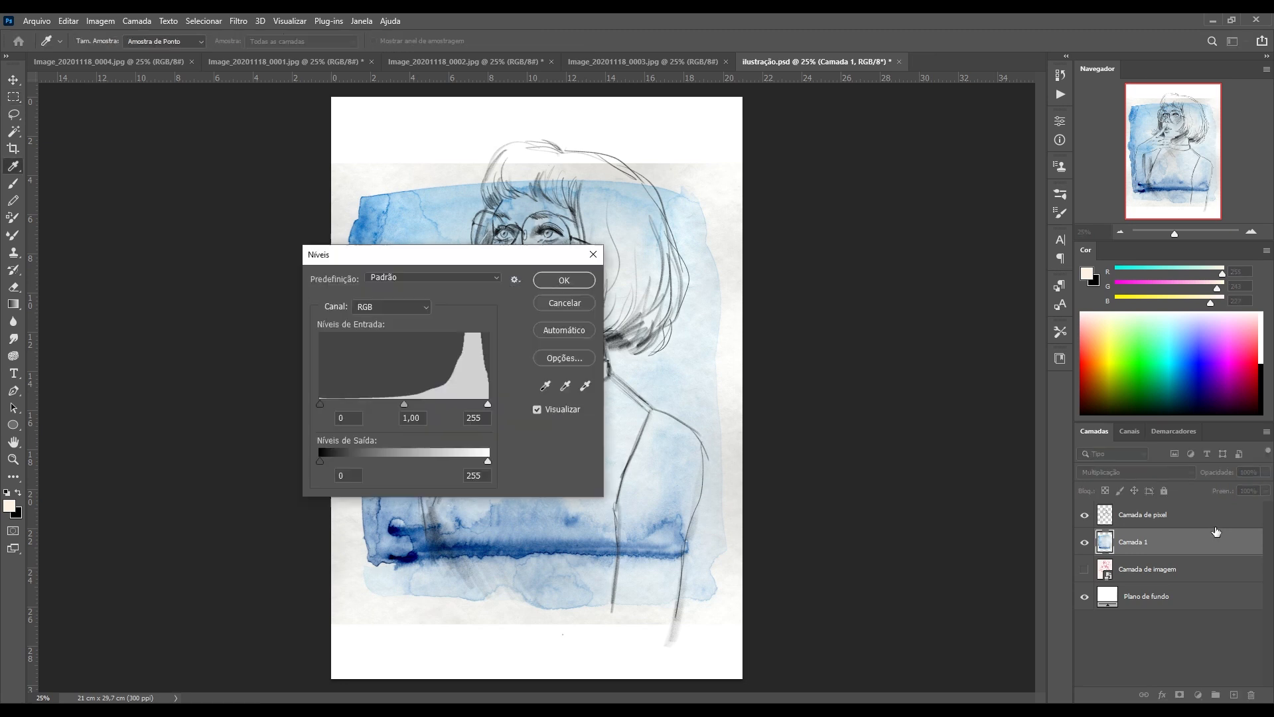
{"action": "left_click_drag", "start_coordinate": [530, 255], "coordinate": [727, 243]}
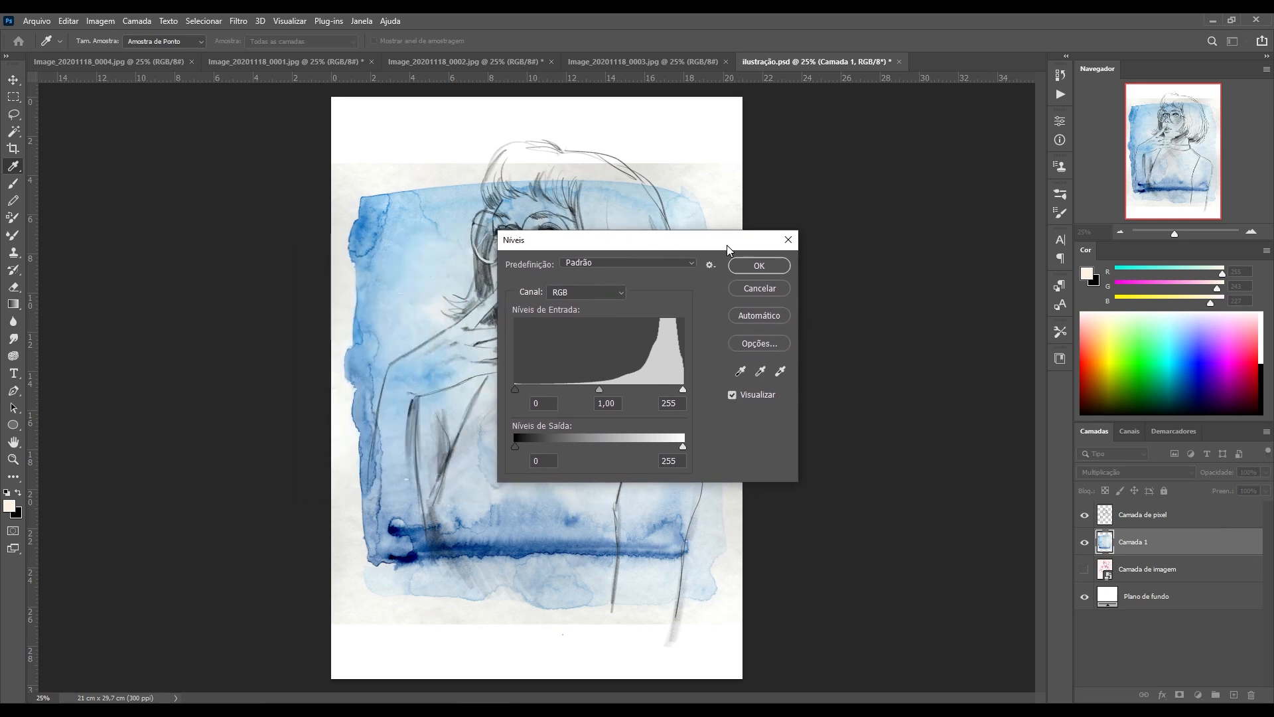
{"action": "left_click_drag", "start_coordinate": [514, 390], "coordinate": [527, 390]}
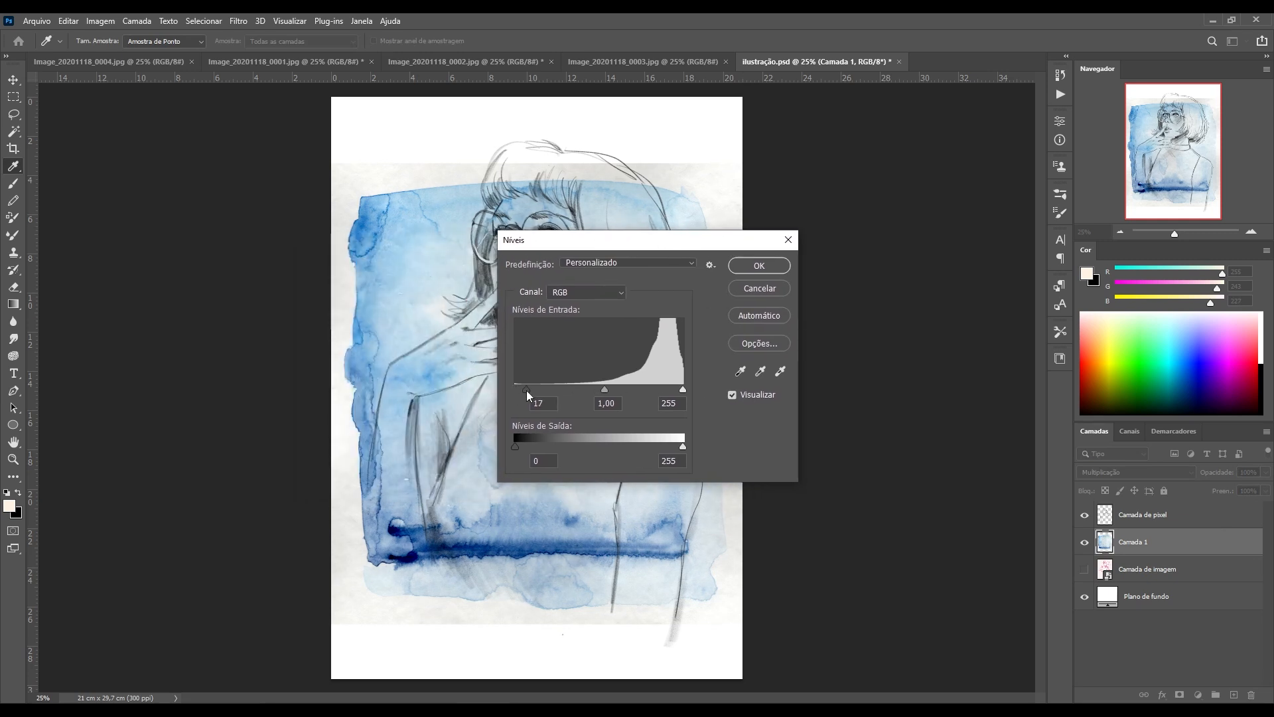
{"action": "left_click_drag", "start_coordinate": [677, 391], "coordinate": [599, 387]}
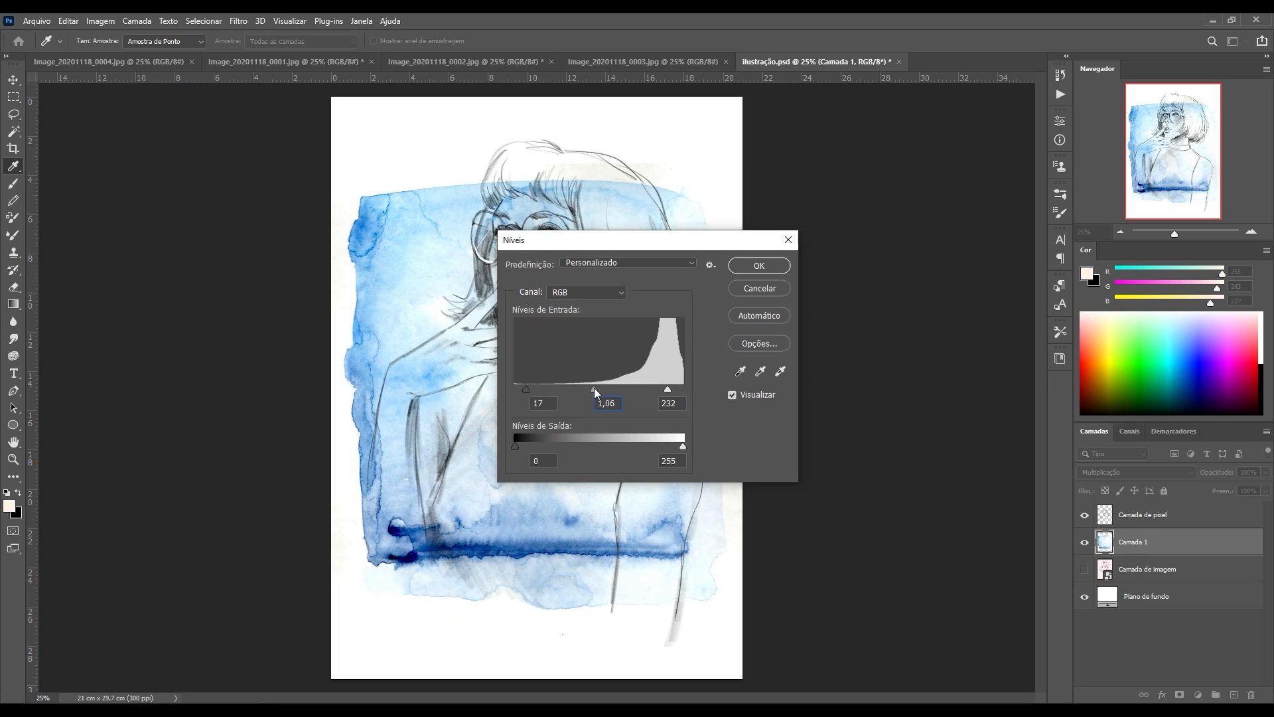
{"action": "left_click", "coordinate": [751, 265]}
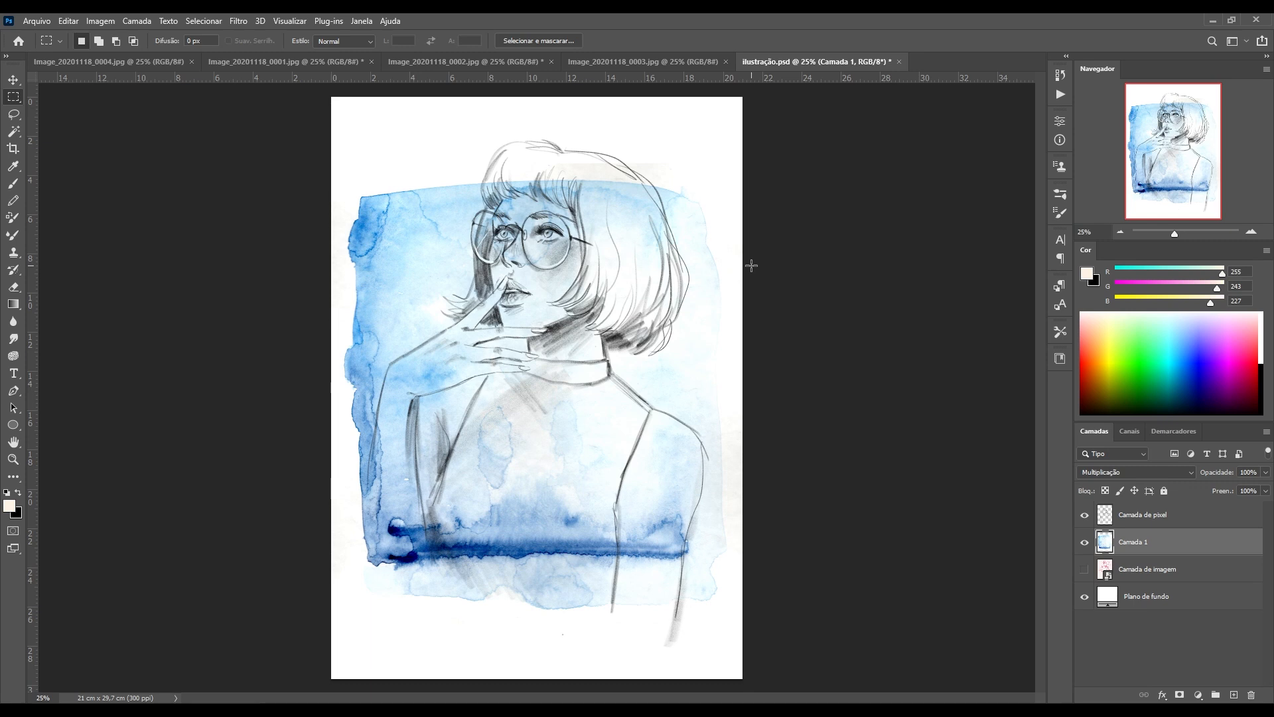
Move the watercolor on Camada 1 slightly down the page and reduce the layer's fill to 68%.
{"action": "key", "text": "ctrl+t"}
{"action": "left_click_drag", "start_coordinate": [551, 419], "coordinate": [549, 450]}
{"action": "left_click", "coordinate": [688, 41]}
{"action": "left_click", "coordinate": [1265, 490]}
{"action": "mouse_move", "coordinate": [1265, 505]}
{"action": "left_mouse_down"}
{"action": "mouse_move", "coordinate": [1238, 504]}
{"action": "mouse_move", "coordinate": [1187, 564]}
{"action": "mouse_move", "coordinate": [1230, 694]}
{"action": "left_mouse_up"}
Duplicate the Camada de pixel sketch layer and compare the line strength with the copy hidden and shown.
{"action": "left_click", "coordinate": [1208, 514]}
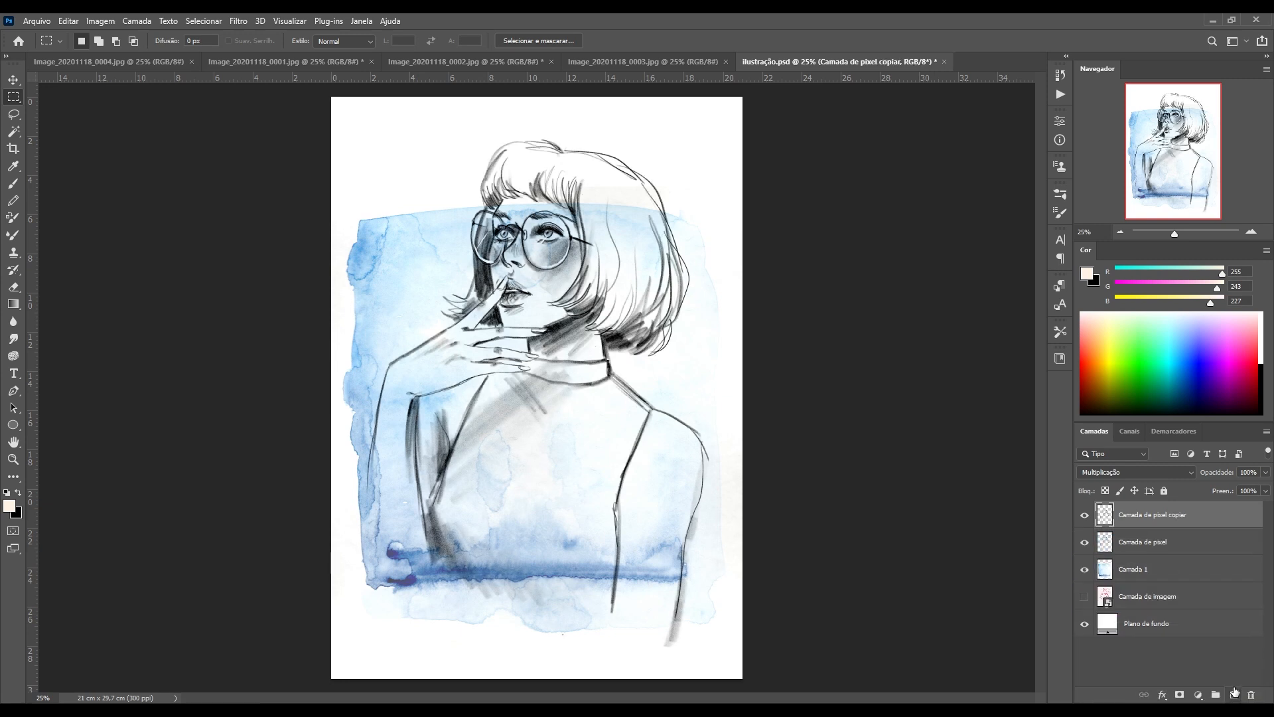
{"action": "left_click", "coordinate": [1085, 517]}
{"action": "left_click", "coordinate": [1085, 517]}
Reduce the fill of the duplicated sketch layer to about 70% and check its effect by toggling its visibility.
{"action": "left_click", "coordinate": [1265, 490]}
{"action": "left_click_drag", "start_coordinate": [1266, 505], "coordinate": [1244, 509]}
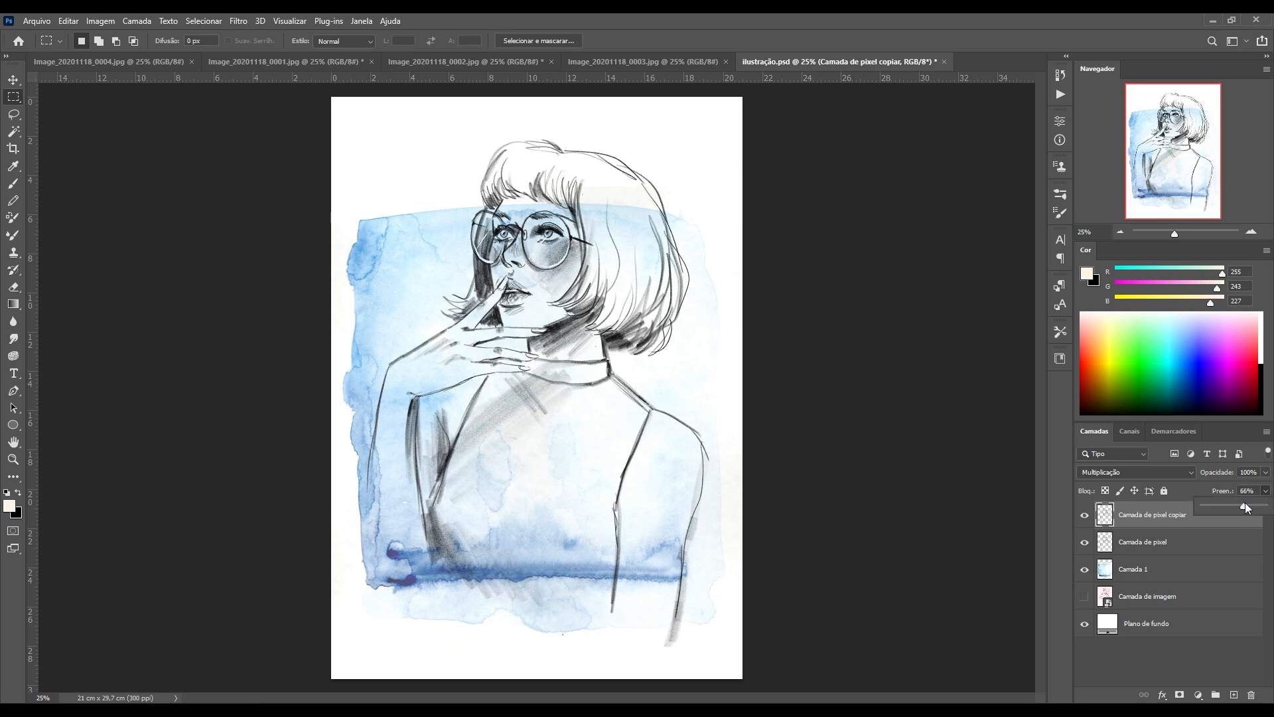
{"action": "left_click_drag", "start_coordinate": [1228, 503], "coordinate": [1233, 504]}
{"action": "left_click_drag", "start_coordinate": [1245, 504], "coordinate": [1248, 504]}
{"action": "left_click", "coordinate": [1085, 516]}
{"action": "left_click", "coordinate": [1084, 516]}
{"action": "left_click", "coordinate": [1085, 516]}
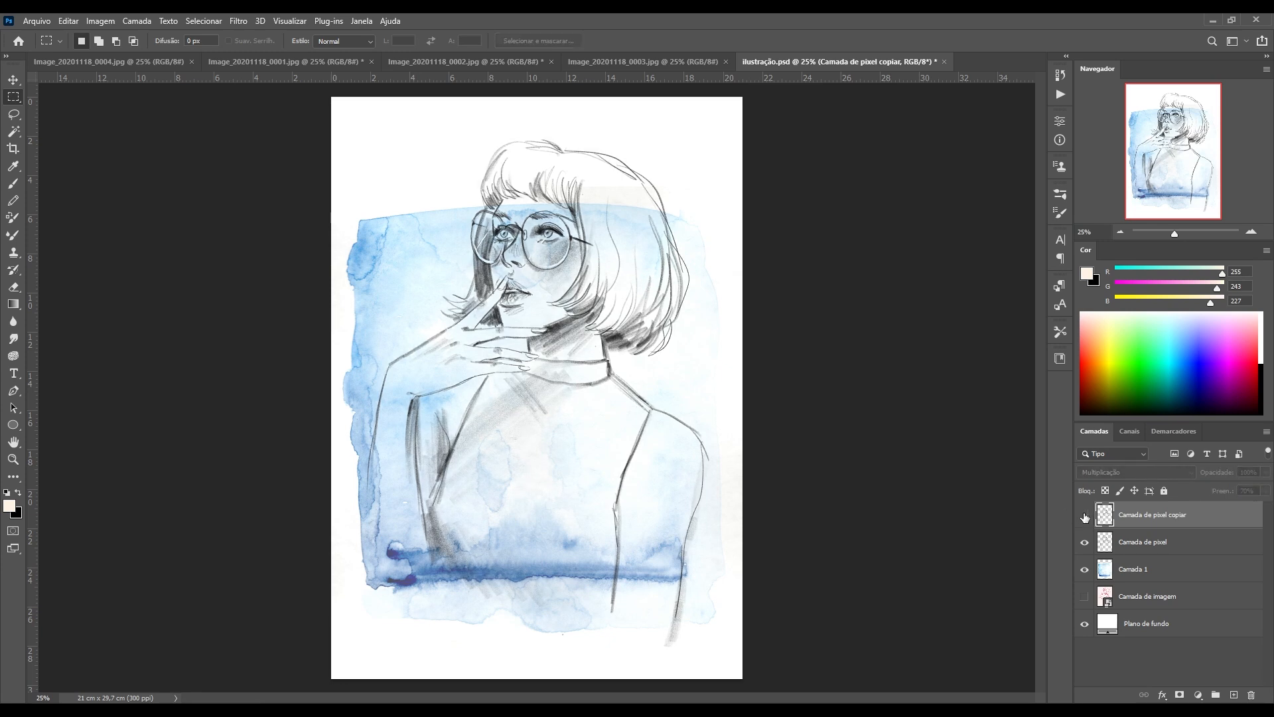
{"action": "left_click", "coordinate": [1085, 516]}
Add a layer mask to Camada 1 and activate a soft round brush of 175 px with 0% hardness.
{"action": "left_click", "coordinate": [1105, 569]}
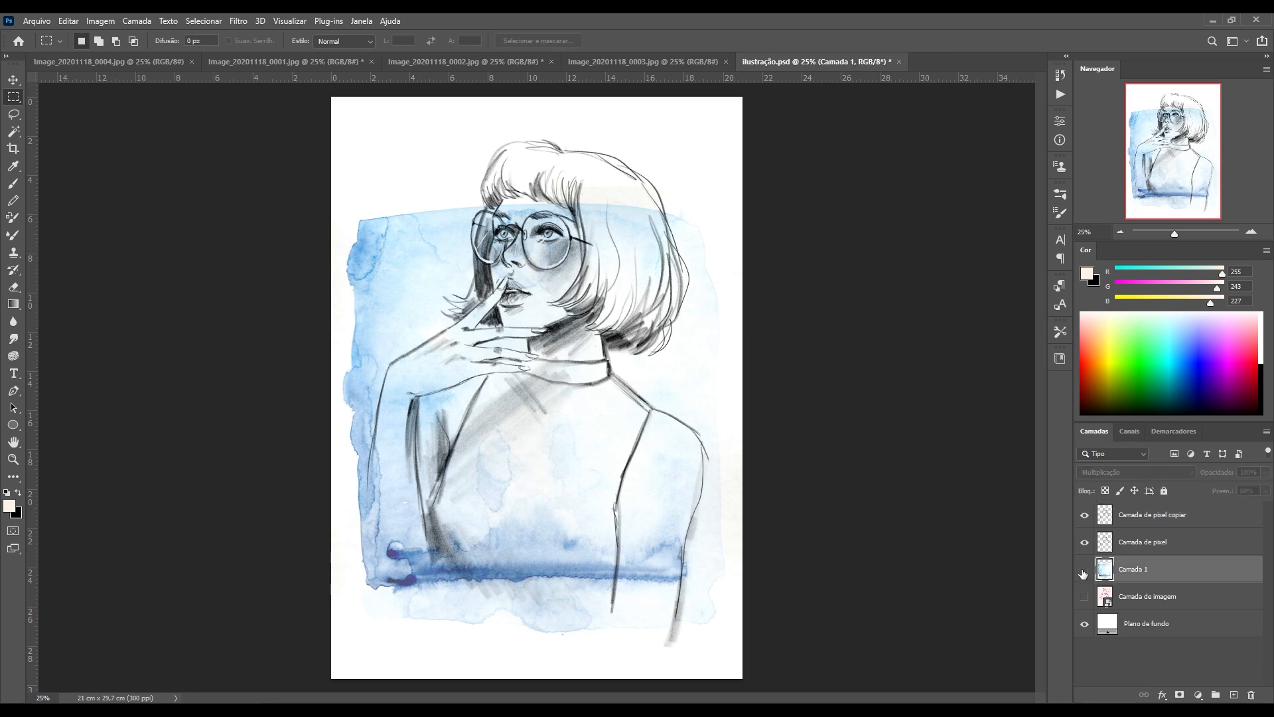
{"action": "left_click", "coordinate": [1084, 570]}
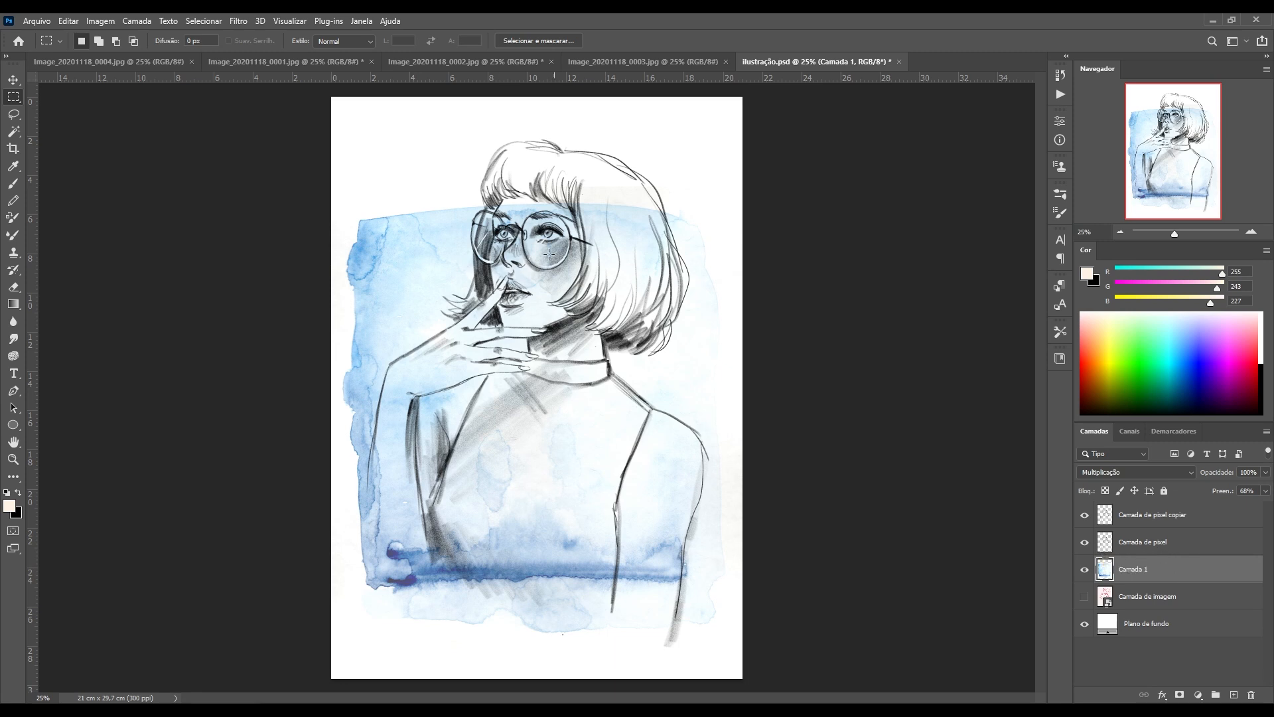
{"action": "left_click", "coordinate": [1179, 695]}
{"action": "key", "text": "b"}
{"action": "right_click", "coordinate": [530, 530]}
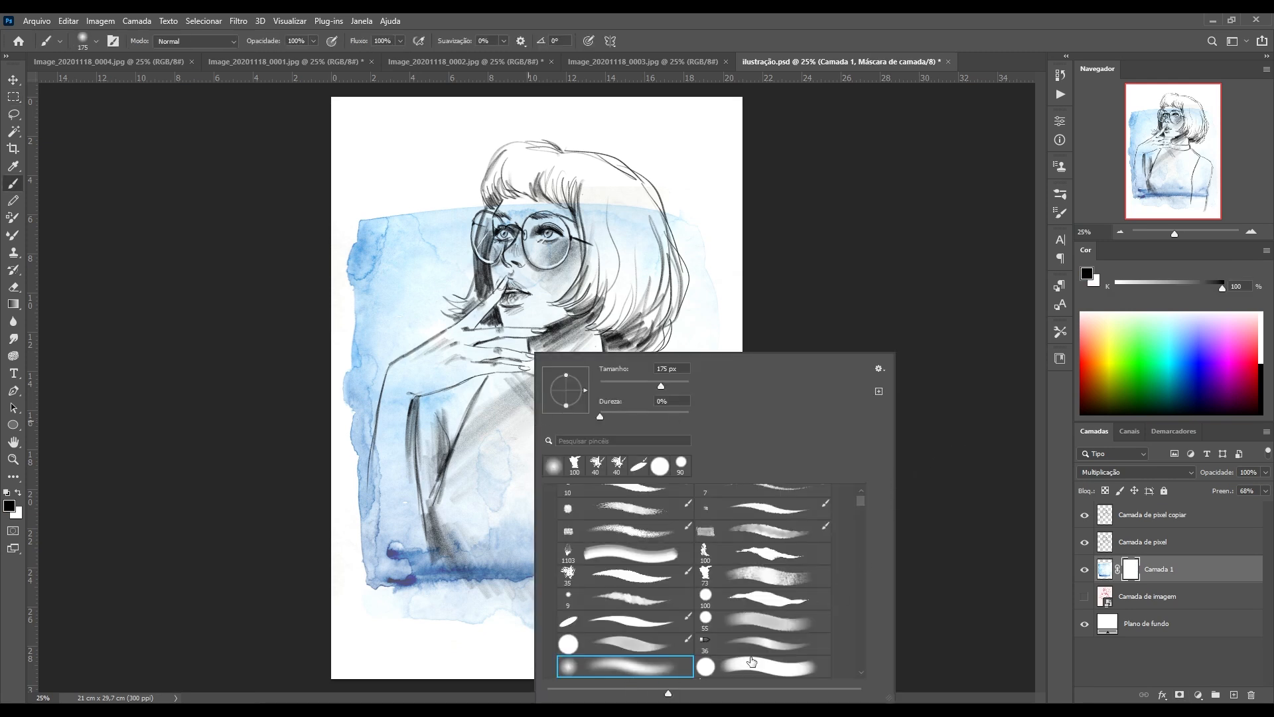
{"action": "left_click", "coordinate": [984, 403]}
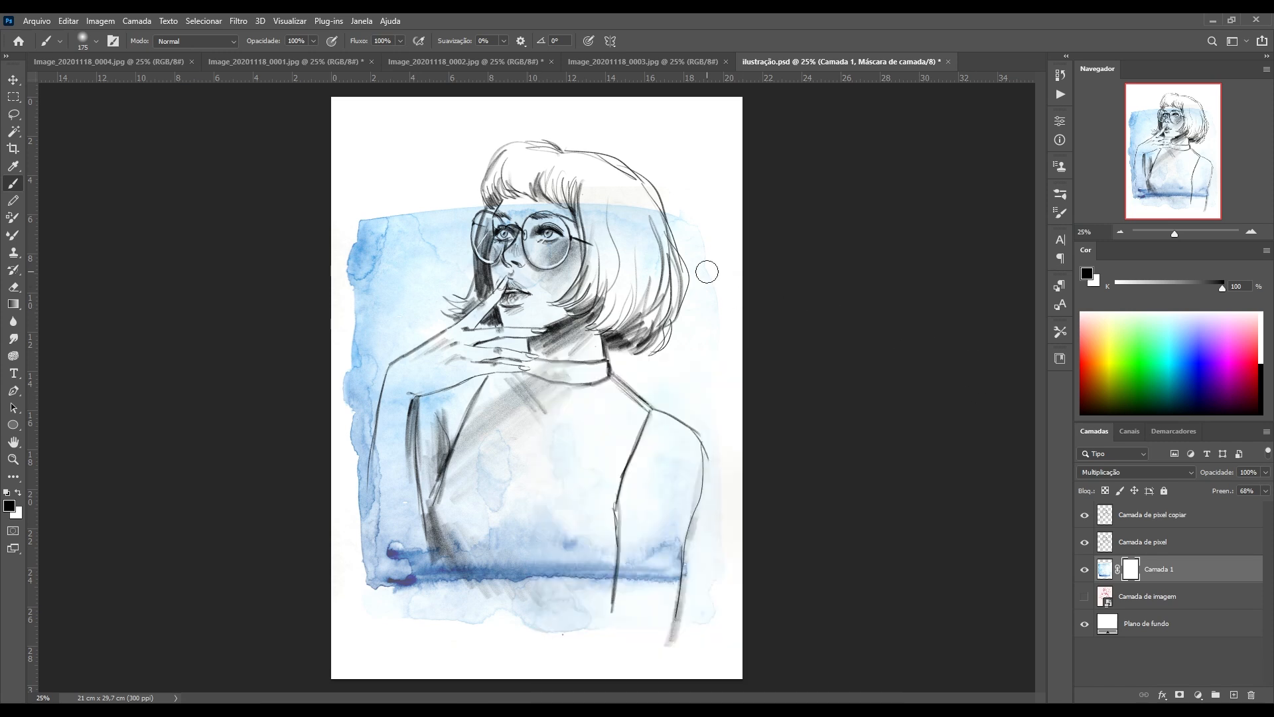
Enlarge the brush to 600 px and undo the layer mask on Camada 1.
{"action": "key", "text": "bracketright"}
{"action": "key", "text": "bracketright"}
{"action": "key", "text": "bracketright"}
{"action": "key", "text": "bracketright"}
{"action": "key", "text": "bracketright"}
{"action": "key", "text": "bracketright"}
{"action": "key", "text": "ctrl+z"}
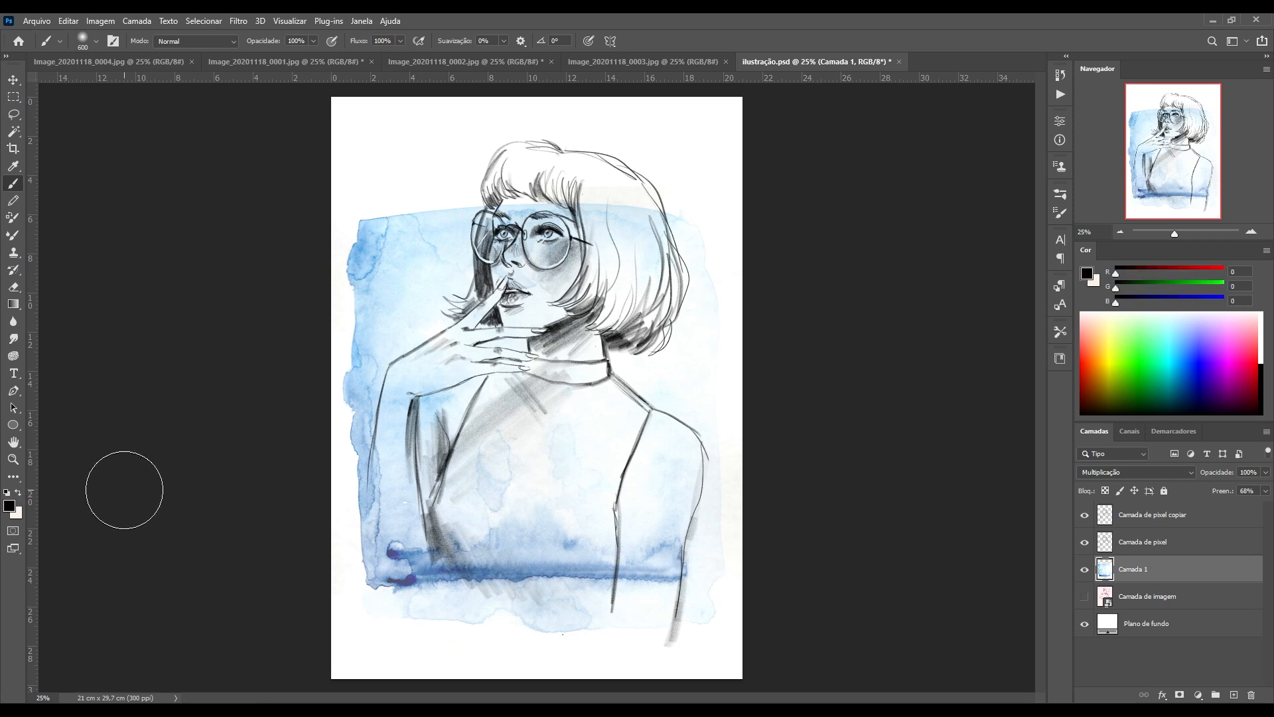
Mask Camada 1 and paint in black over the woman's hair, face, hand, arm and upper torso to remove the watercolor there.
{"action": "left_click", "coordinate": [1180, 694]}
{"action": "mouse_move", "coordinate": [602, 204]}
{"action": "left_mouse_down"}
{"action": "mouse_move", "coordinate": [536, 226]}
{"action": "mouse_move", "coordinate": [527, 215]}
{"action": "mouse_move", "coordinate": [531, 254]}
{"action": "mouse_move", "coordinate": [554, 259]}
{"action": "mouse_move", "coordinate": [574, 229]}
{"action": "mouse_move", "coordinate": [628, 242]}
{"action": "left_mouse_up"}
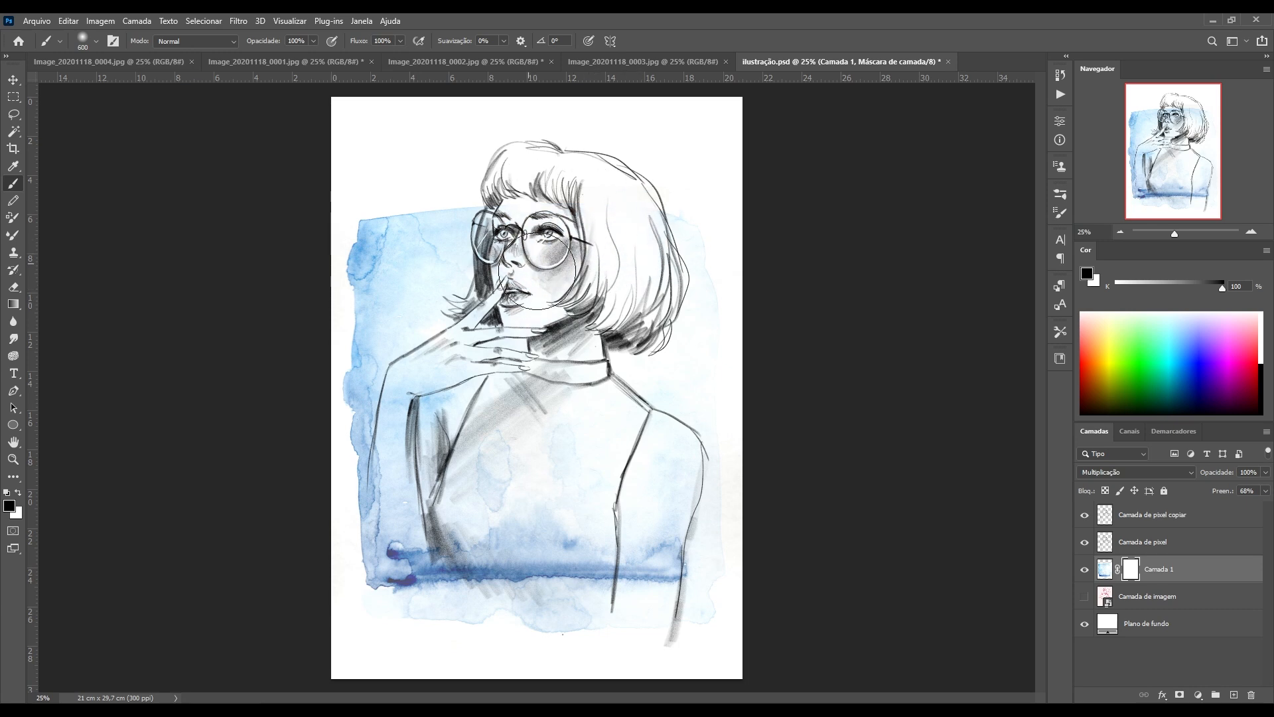
{"action": "mouse_move", "coordinate": [463, 382]}
{"action": "left_mouse_down"}
{"action": "mouse_move", "coordinate": [419, 394]}
{"action": "mouse_move", "coordinate": [432, 524]}
{"action": "left_mouse_up"}
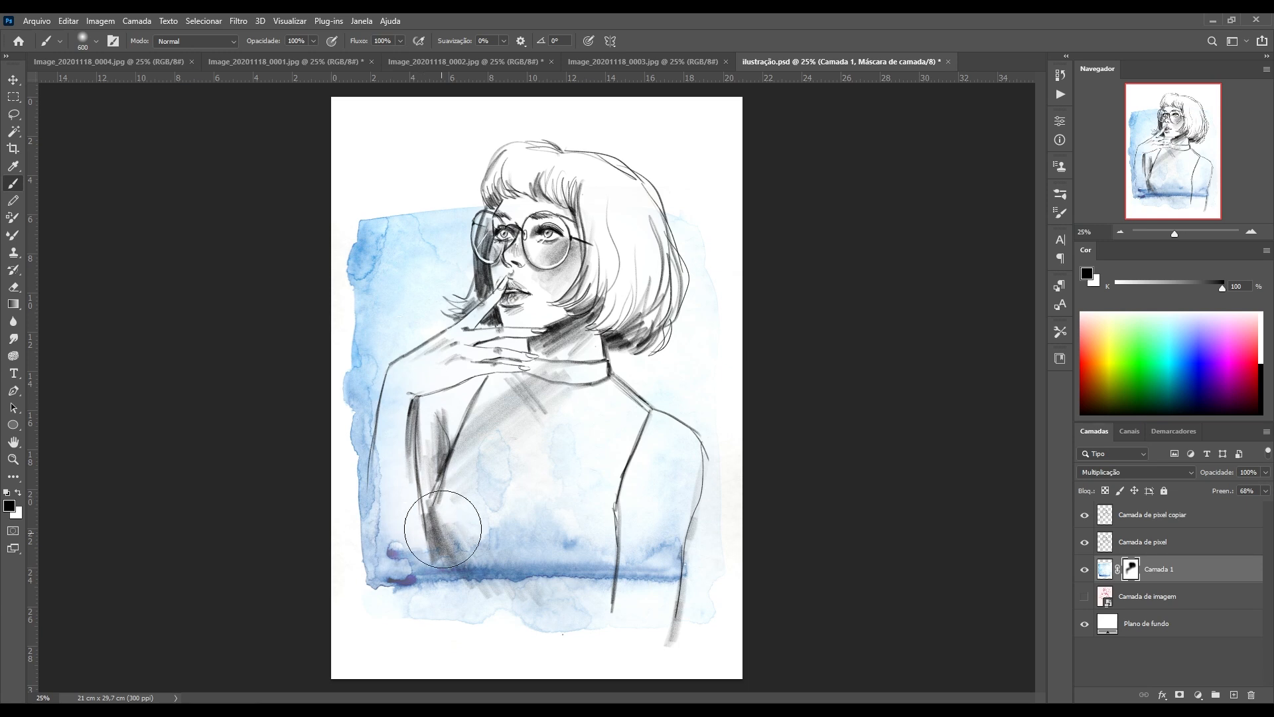
{"action": "mouse_move", "coordinate": [527, 447]}
{"action": "left_mouse_down"}
{"action": "mouse_move", "coordinate": [543, 412]}
{"action": "mouse_move", "coordinate": [525, 386]}
{"action": "left_mouse_up"}
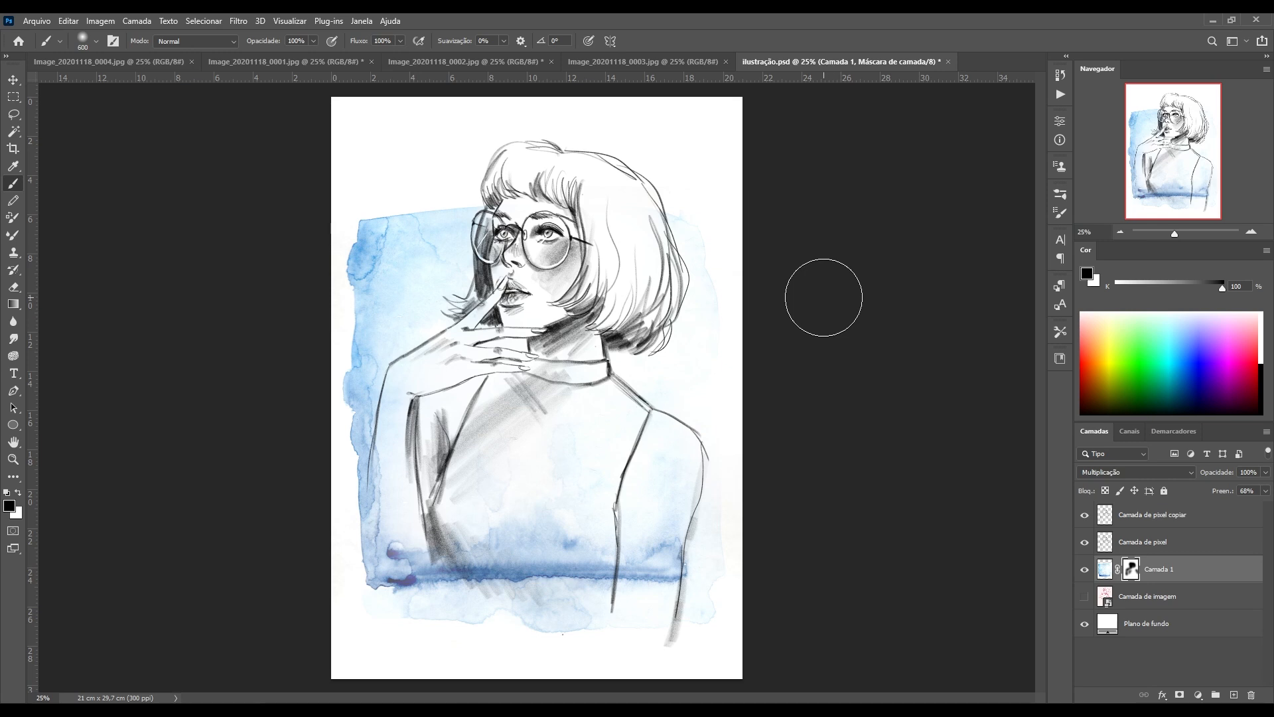
Make white the foreground color, raise the fill of Camada 1 to 100% and compare with the layer hidden and shown.
{"action": "left_click", "coordinate": [18, 494]}
{"action": "left_click", "coordinate": [1084, 570]}
{"action": "left_click", "coordinate": [1085, 570]}
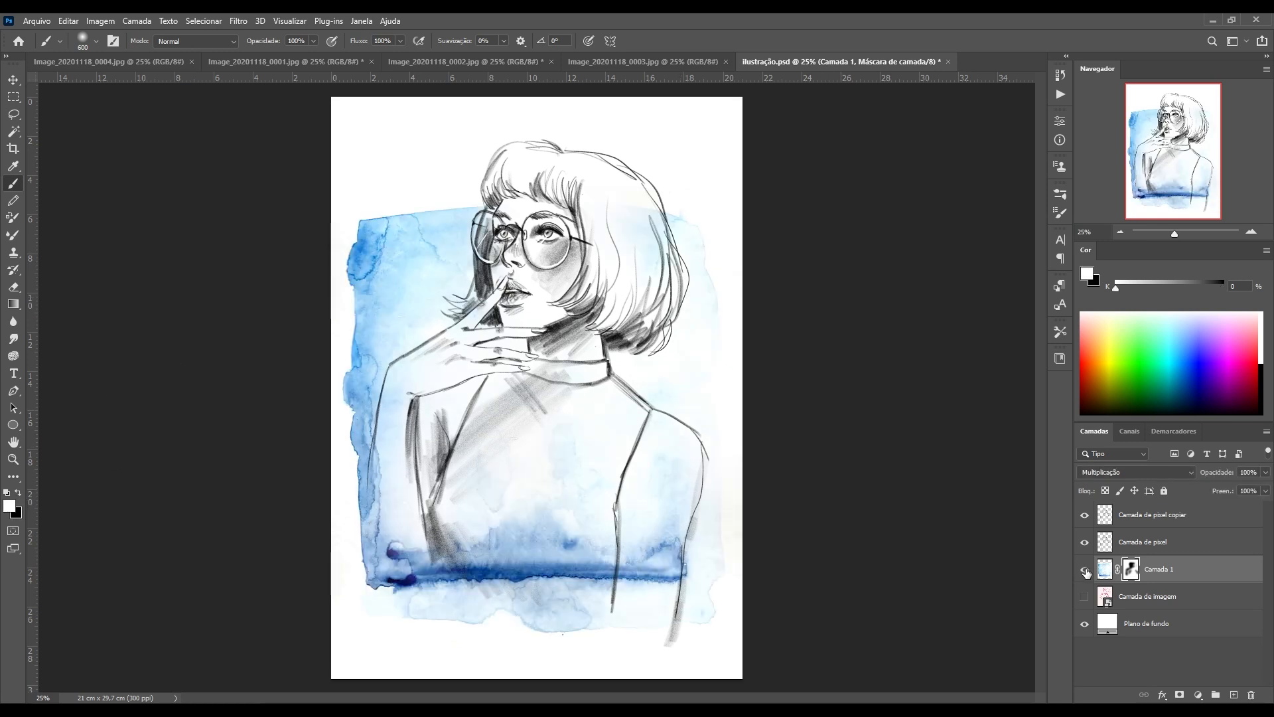
{"action": "left_click", "coordinate": [1084, 570]}
{"action": "left_click", "coordinate": [1084, 570]}
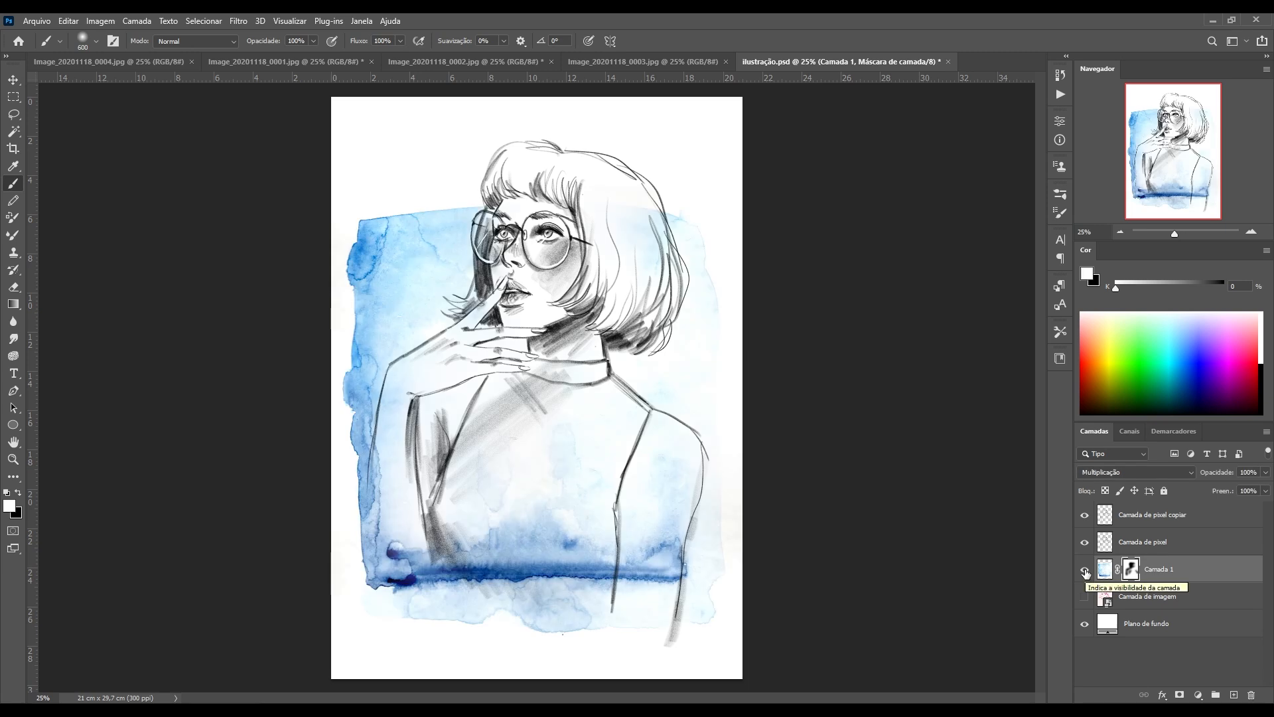
Hide Camada 1 and put it into a new layer group.
{"action": "left_click", "coordinate": [1084, 570]}
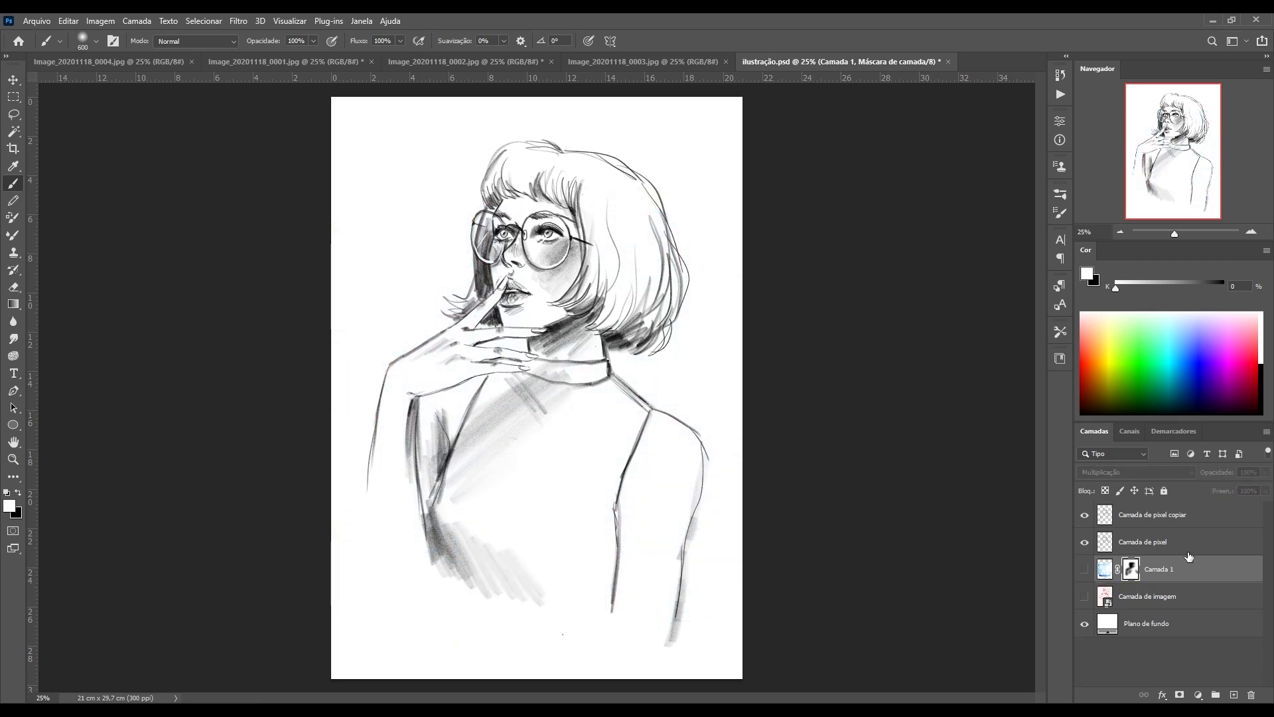
{"action": "left_click", "coordinate": [1216, 694]}
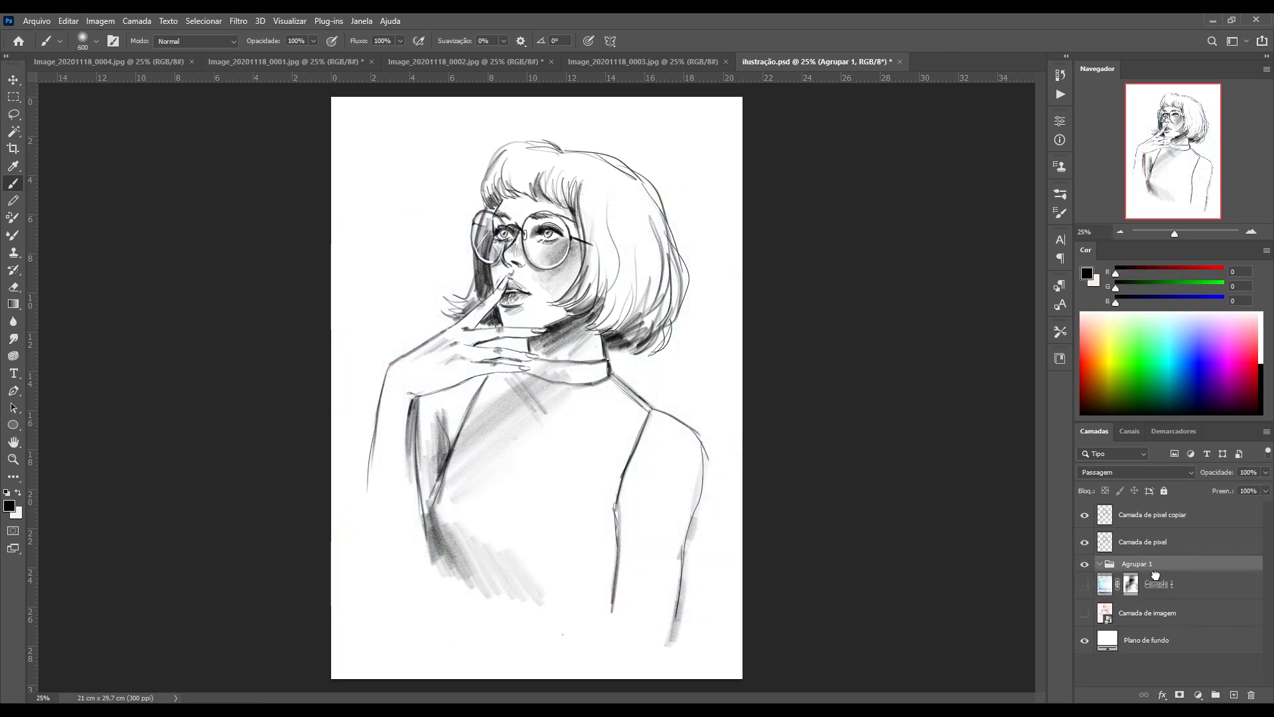
{"action": "left_click_drag", "start_coordinate": [1155, 575], "coordinate": [1177, 556]}
Copy the pink stain with its red splatters from Image_20201118_0001.jpg and paste it into ilustração.psd.
{"action": "left_click", "coordinate": [288, 63]}
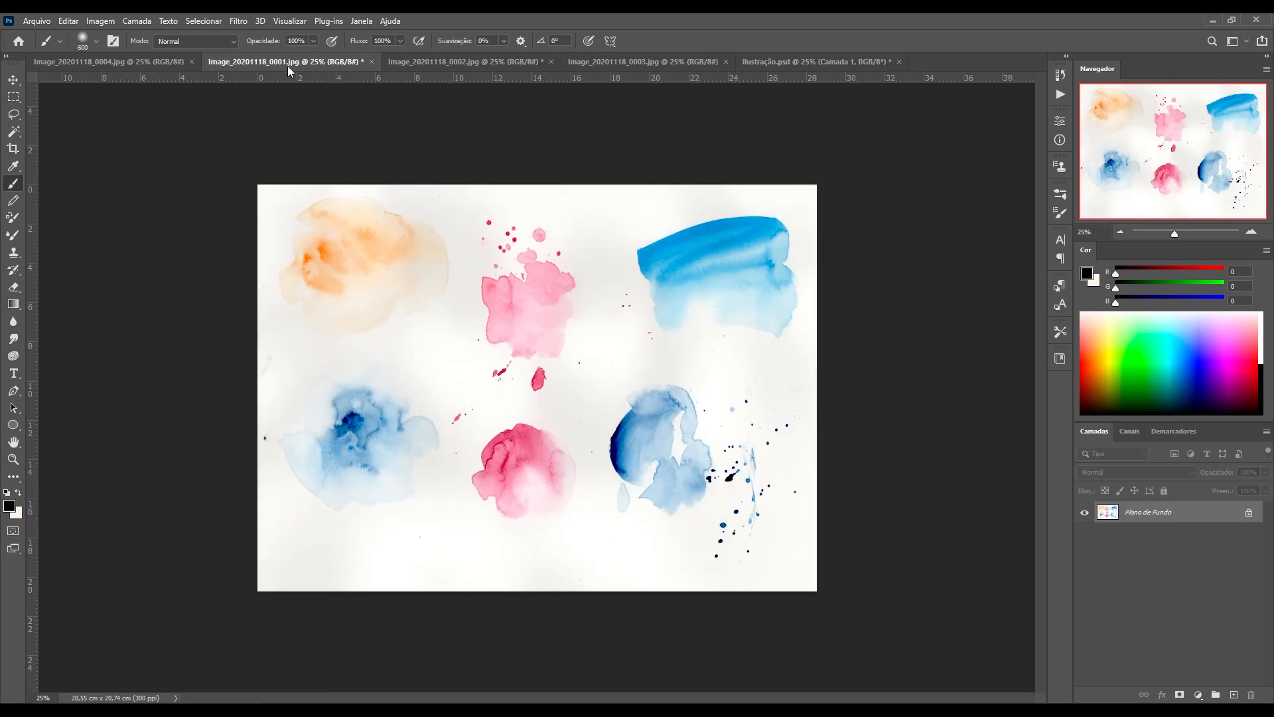
{"action": "left_click", "coordinate": [14, 114]}
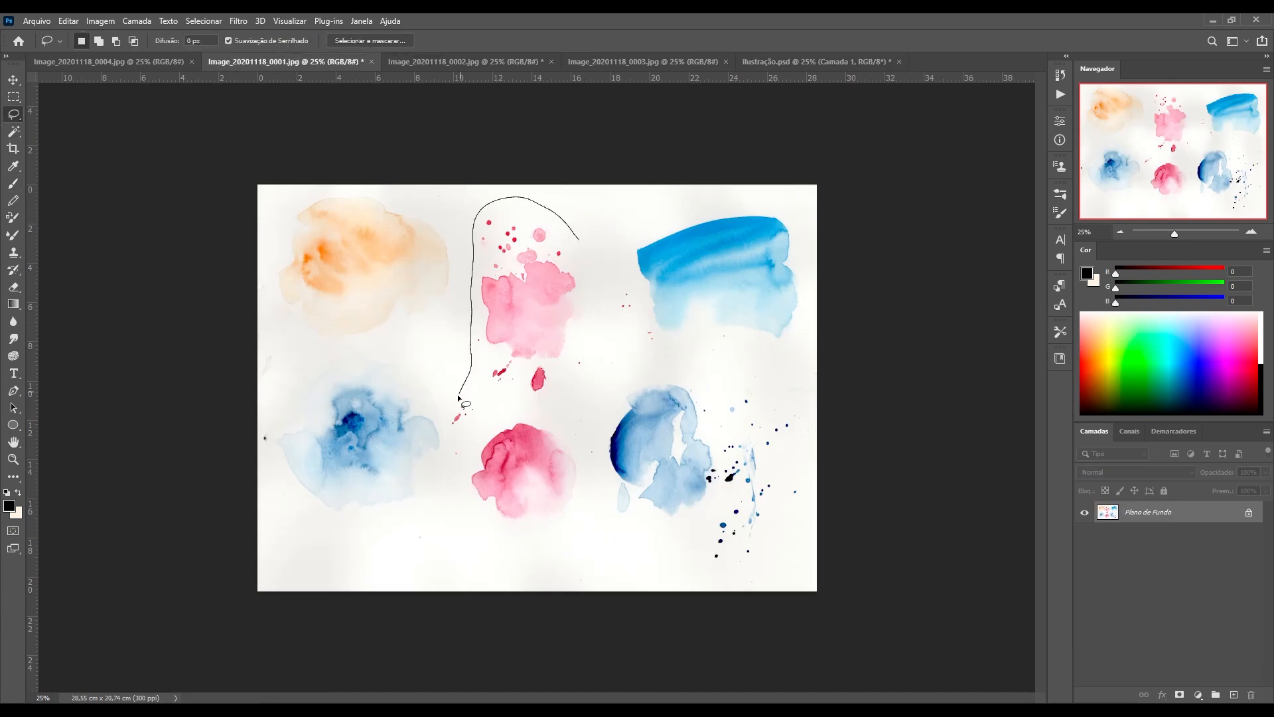
{"action": "left_click_drag", "start_coordinate": [580, 239], "coordinate": [582, 239]}
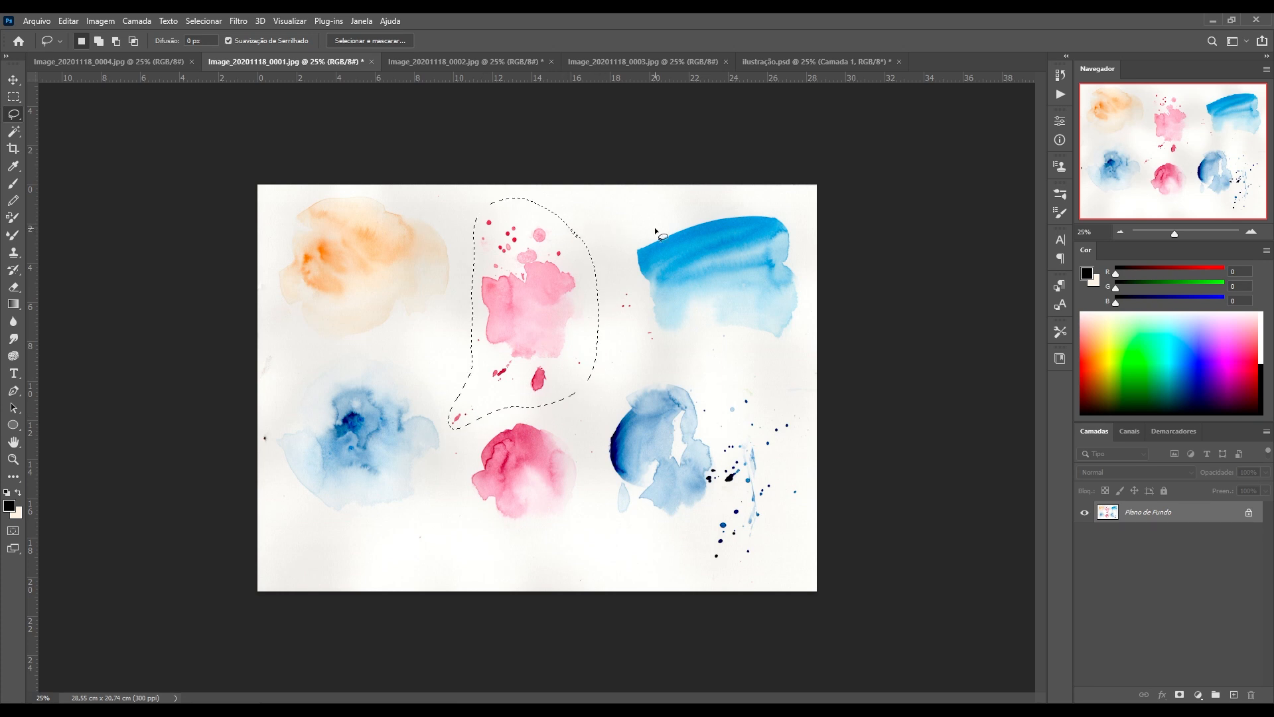
{"action": "left_click", "coordinate": [805, 63]}
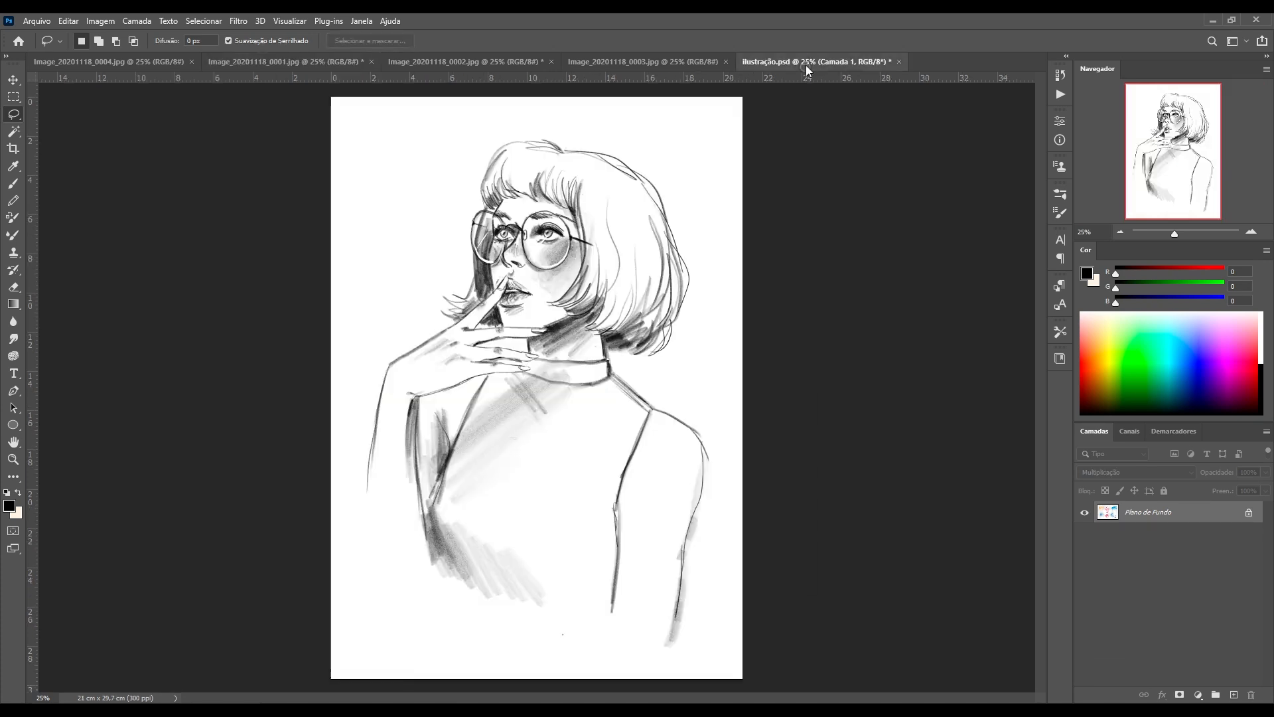
{"action": "key", "text": "ctrl+v"}
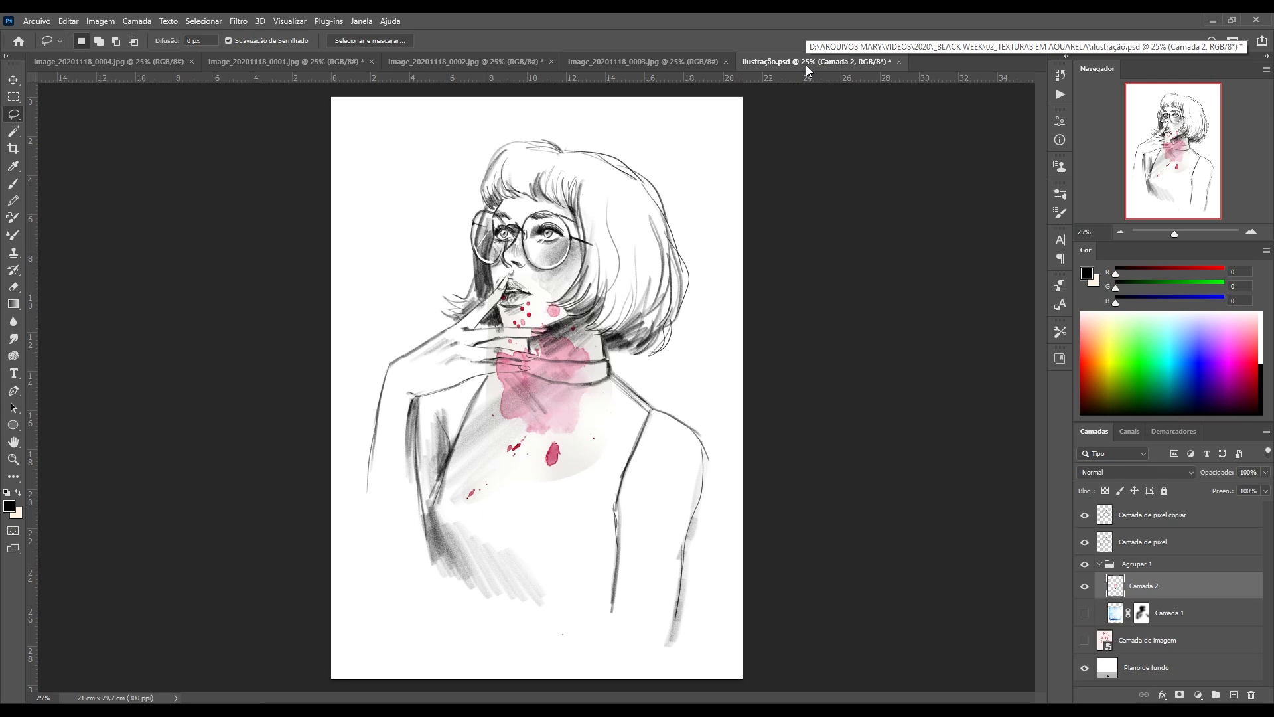
Move the pasted pink stain over the back of the woman's hair.
{"action": "key", "text": "ctrl+t"}
{"action": "mouse_move", "coordinate": [563, 402]}
{"action": "left_mouse_down"}
{"action": "mouse_move", "coordinate": [682, 241]}
{"action": "mouse_move", "coordinate": [669, 245]}
{"action": "mouse_move", "coordinate": [632, 407]}
{"action": "mouse_move", "coordinate": [596, 432]}
{"action": "mouse_move", "coordinate": [677, 247]}
{"action": "left_mouse_up"}
{"action": "left_click", "coordinate": [688, 41]}
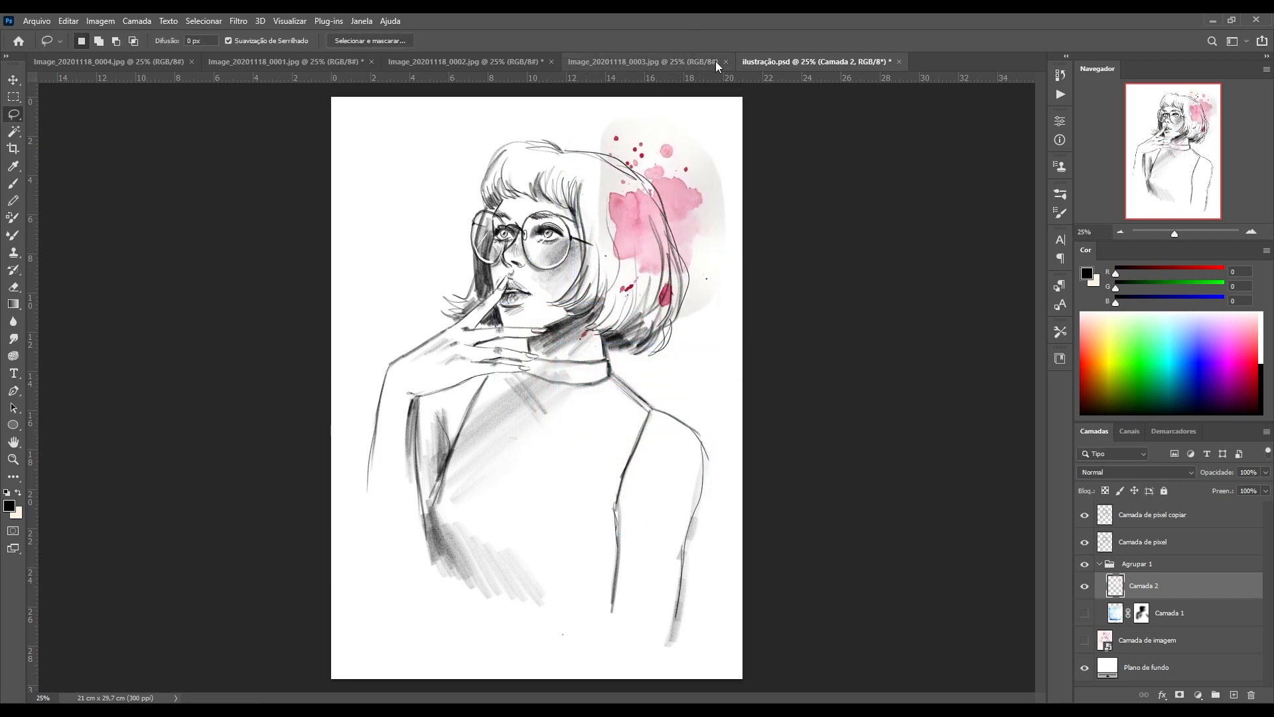
Adjust the pink stain's Levels with input black at 33 and input white at 239.
{"action": "key", "text": "ctrl+l"}
{"action": "left_click_drag", "start_coordinate": [515, 389], "coordinate": [537, 388]}
{"action": "mouse_move", "coordinate": [670, 390]}
{"action": "left_mouse_down"}
{"action": "mouse_move", "coordinate": [689, 388]}
{"action": "mouse_move", "coordinate": [674, 388]}
{"action": "left_mouse_up"}
{"action": "left_click_drag", "start_coordinate": [698, 245], "coordinate": [674, 373]}
{"action": "mouse_move", "coordinate": [652, 518]}
{"action": "left_mouse_down"}
{"action": "mouse_move", "coordinate": [669, 515]}
{"action": "mouse_move", "coordinate": [648, 519]}
{"action": "left_mouse_up"}
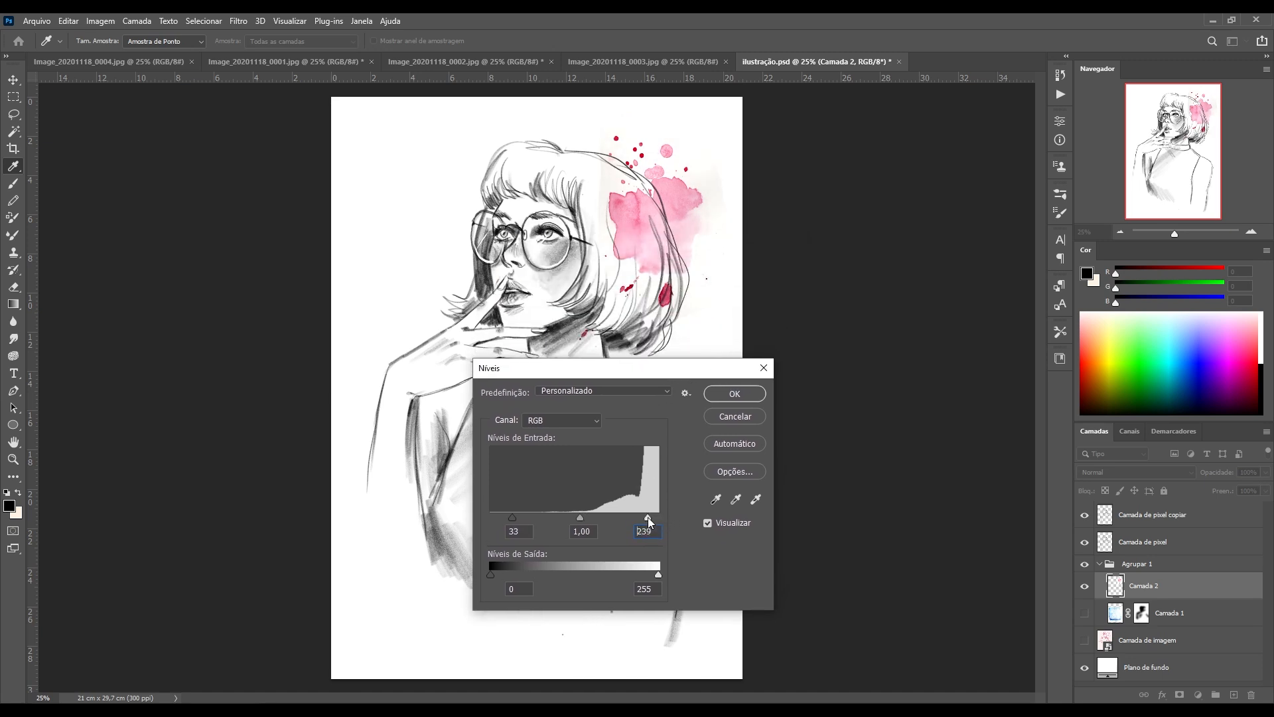
{"action": "left_click", "coordinate": [580, 517]}
{"action": "left_click", "coordinate": [735, 395]}
Copy the curved blue stroke with the dark round end from Image_20201118_0004.jpg and paste it into ilustração.psd.
{"action": "key", "text": "l"}
{"action": "left_click", "coordinate": [287, 61]}
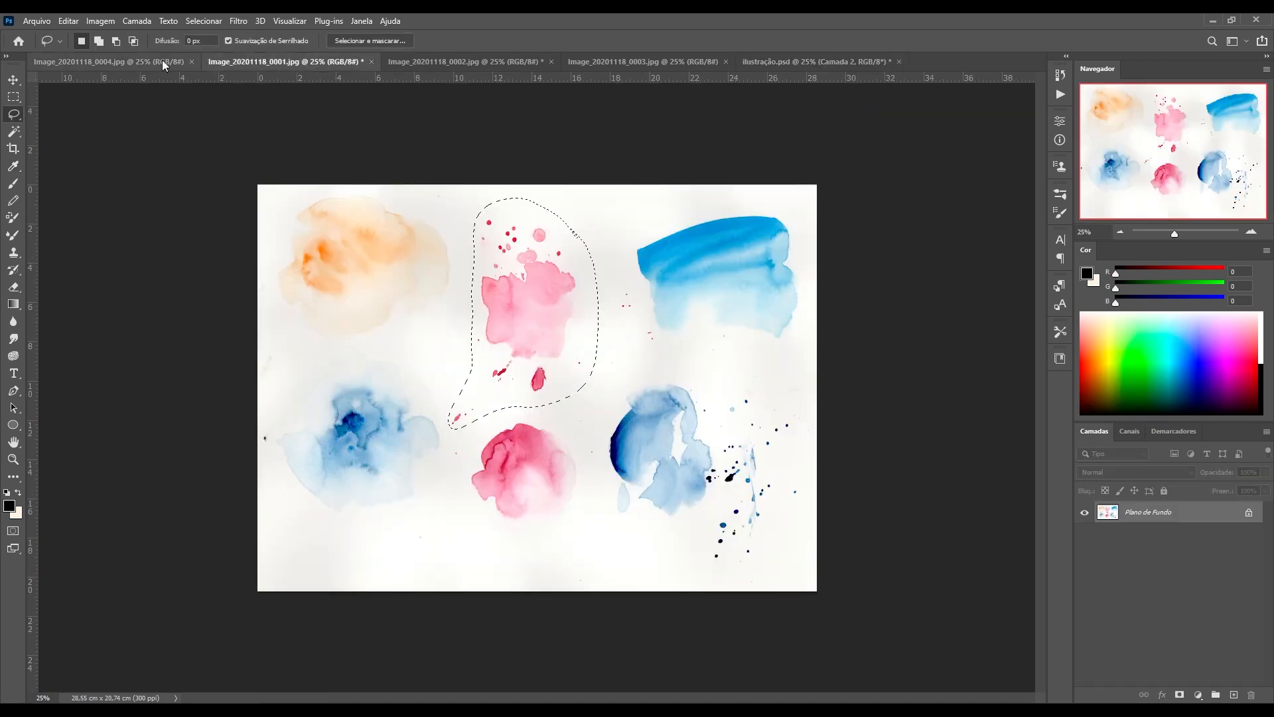
{"action": "left_click", "coordinate": [162, 61]}
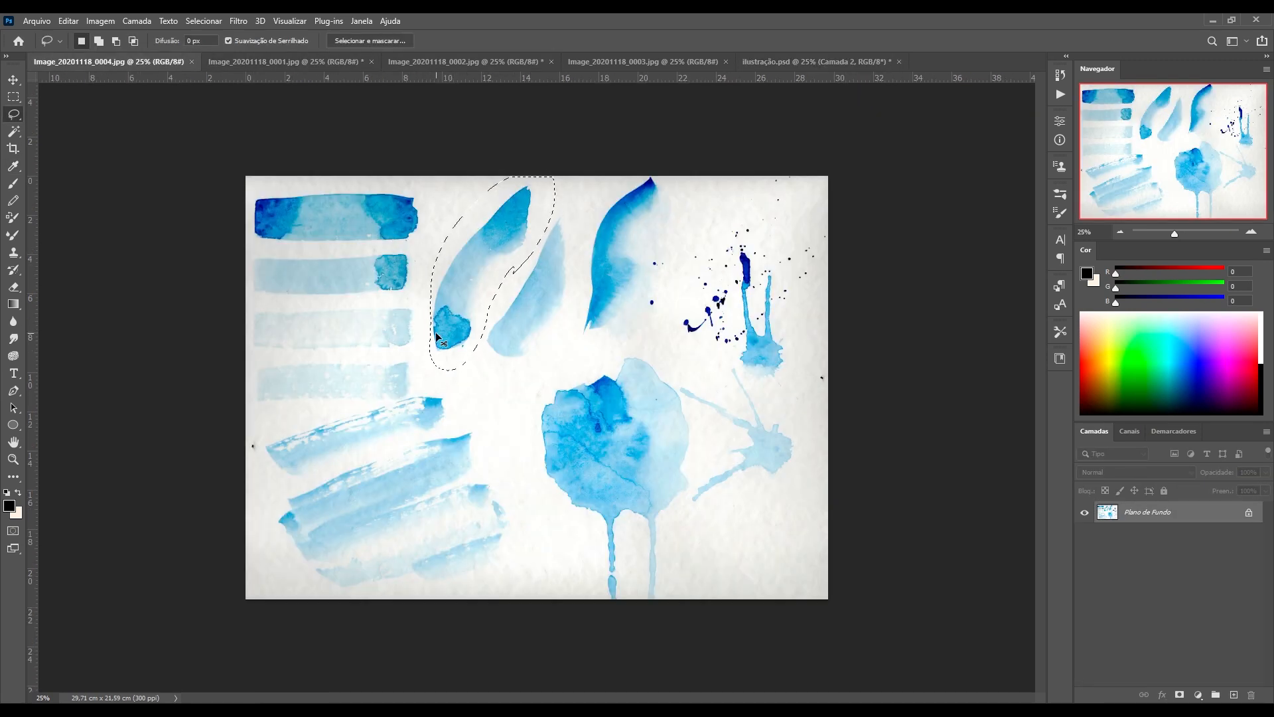
{"action": "key", "text": "ctrl+c"}
{"action": "left_click", "coordinate": [832, 65]}
{"action": "key", "text": "ctrl+v"}
Rotate and enlarge the blue stroke so it lies horizontally across the woman's chest.
{"action": "key", "text": "ctrl+t"}
{"action": "left_click_drag", "start_coordinate": [617, 282], "coordinate": [669, 374]}
{"action": "mouse_move", "coordinate": [592, 364]}
{"action": "left_mouse_down"}
{"action": "mouse_move", "coordinate": [650, 400]}
{"action": "mouse_move", "coordinate": [520, 443]}
{"action": "mouse_move", "coordinate": [738, 419]}
{"action": "left_mouse_up"}
{"action": "mouse_move", "coordinate": [632, 434]}
{"action": "left_mouse_down"}
{"action": "mouse_move", "coordinate": [609, 462]}
{"action": "mouse_move", "coordinate": [618, 485]}
{"action": "left_mouse_up"}
{"action": "left_click", "coordinate": [687, 41]}
Adjust the blue stroke's Levels with input black at 9 and input white at 229.
{"action": "key", "text": "ctrl+l"}
{"action": "left_click_drag", "start_coordinate": [853, 362], "coordinate": [836, 363]}
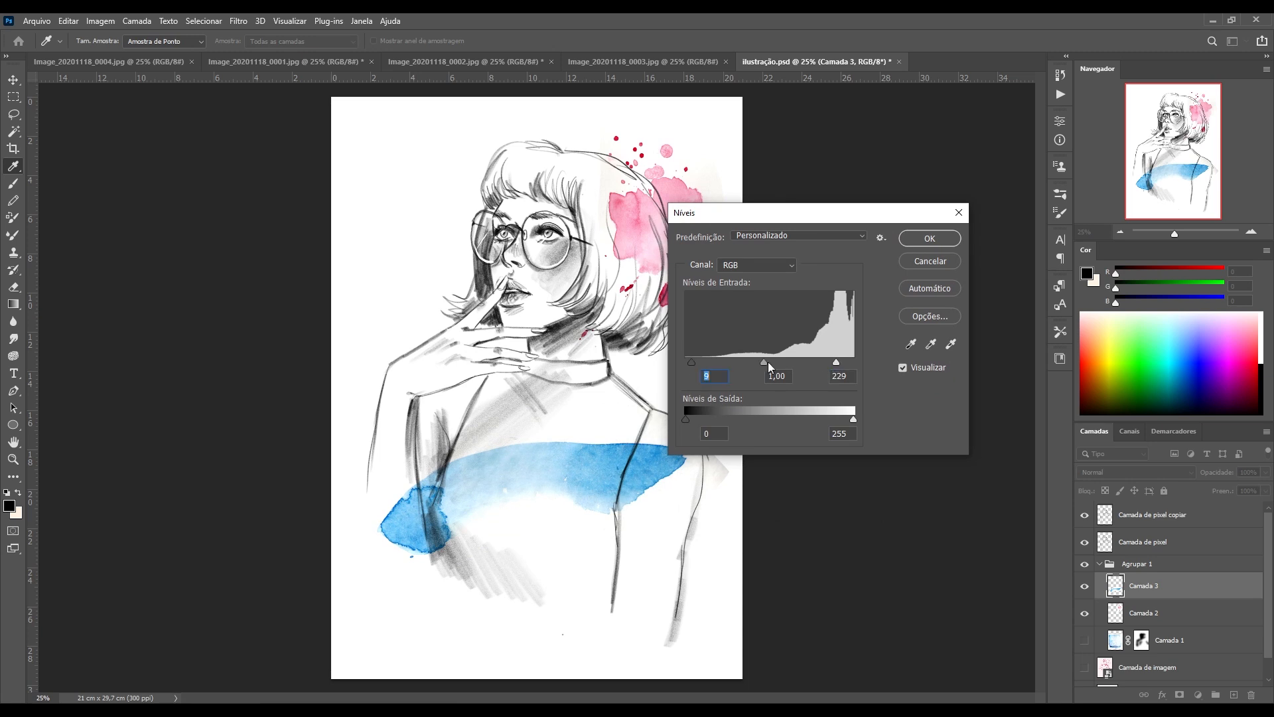
{"action": "key", "text": "Return"}
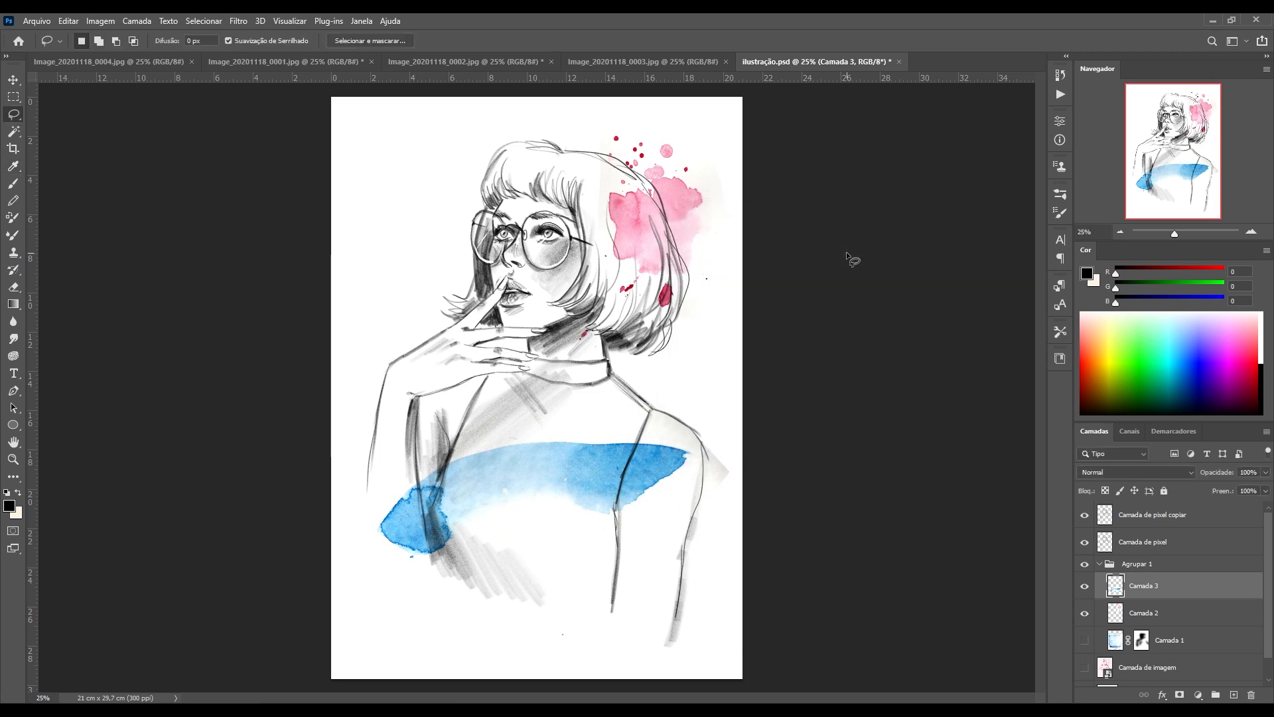
Copy the dark blue splatters with the dripping stain from Image_20201118_0004.jpg and paste them into ilustração.psd.
{"action": "key", "text": "ctrl+Tab"}
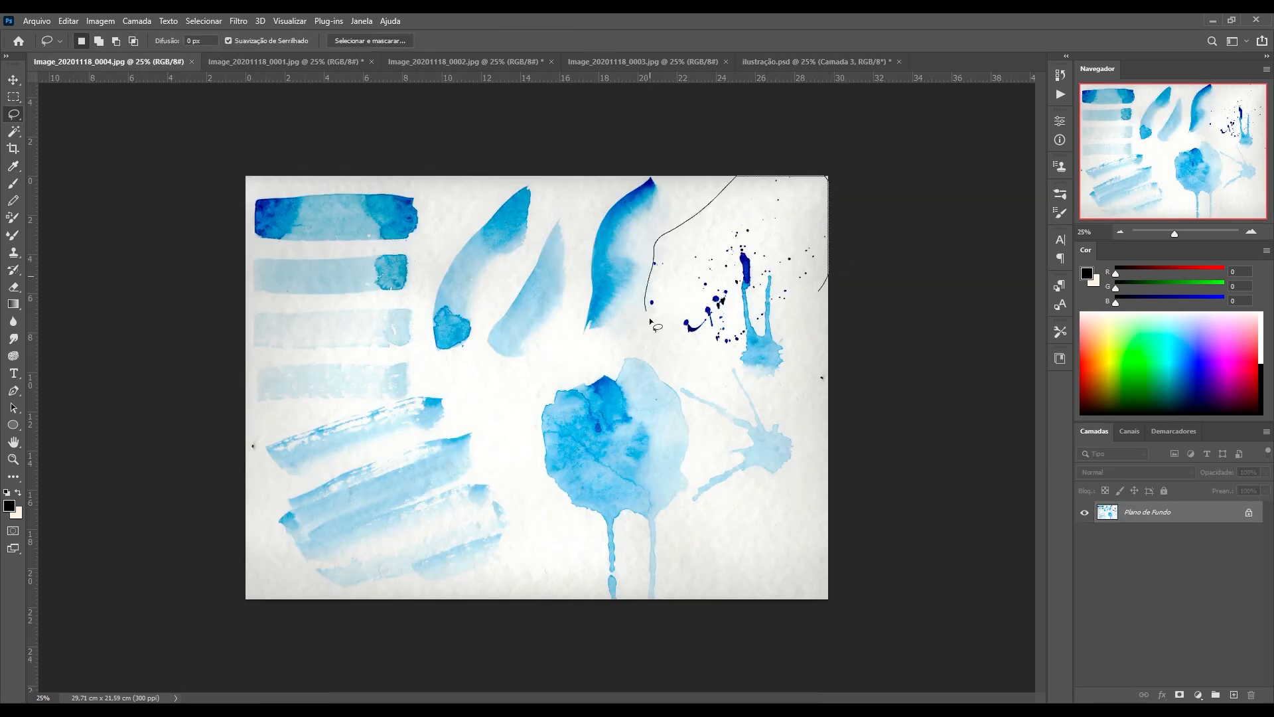
{"action": "left_click_drag", "start_coordinate": [820, 303], "coordinate": [821, 292]}
{"action": "key", "text": "ctrl+c"}
{"action": "left_click", "coordinate": [816, 67]}
{"action": "key", "text": "ctrl+v"}
Rotate the splatters about 180°, place them over the neck and shoulder, and blend the layer with Multiplicação.
{"action": "key", "text": "ctrl+t"}
{"action": "left_click_drag", "start_coordinate": [580, 409], "coordinate": [494, 348]}
{"action": "left_click_drag", "start_coordinate": [558, 253], "coordinate": [400, 361]}
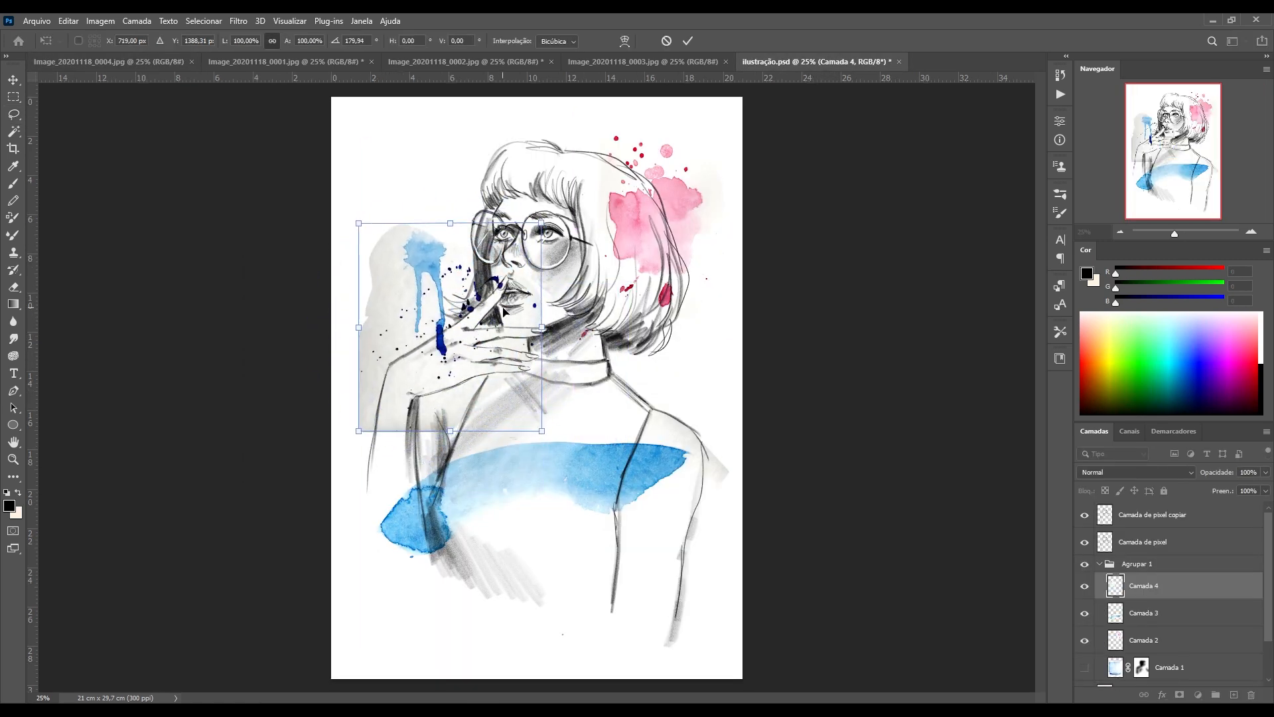
{"action": "left_click_drag", "start_coordinate": [506, 314], "coordinate": [689, 399]}
{"action": "key", "text": "Return"}
{"action": "left_click", "coordinate": [1136, 471]}
{"action": "left_click", "coordinate": [1115, 465]}
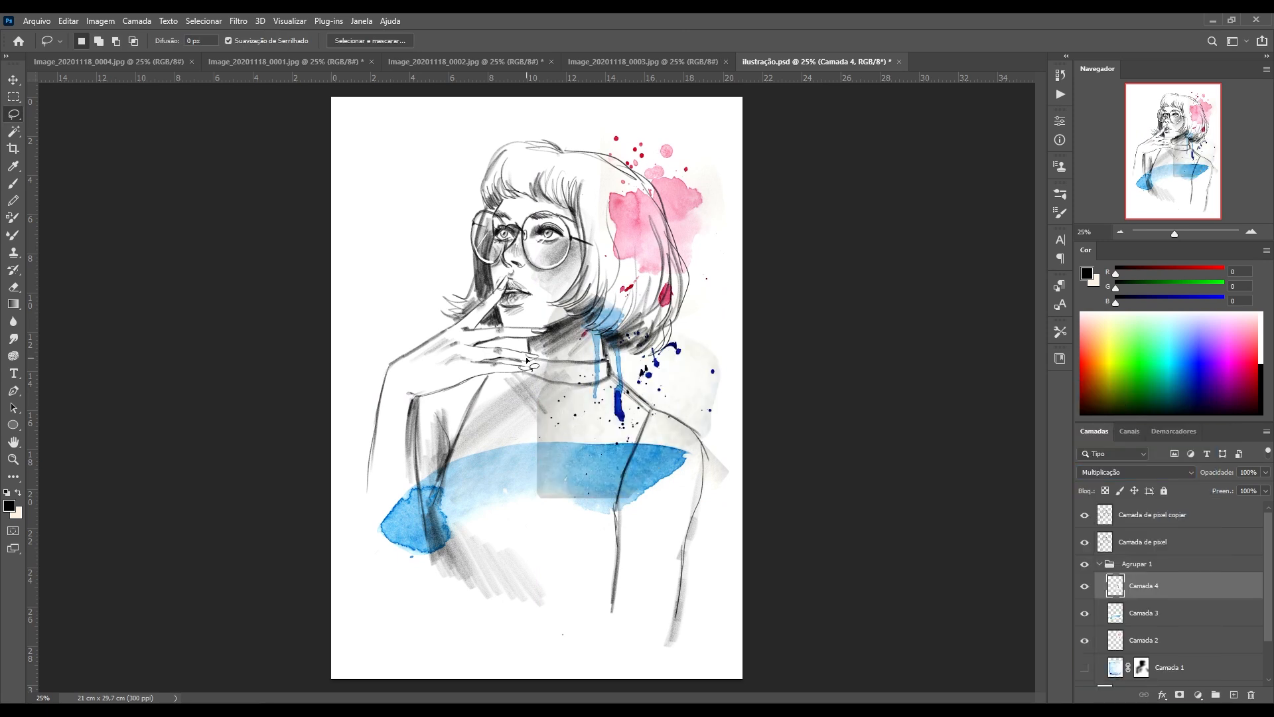
Erase the gray paper edge of the splatter layer over the chest with a 300 px eraser.
{"action": "left_click", "coordinate": [18, 289]}
{"action": "right_click", "coordinate": [523, 401]}
{"action": "left_click", "coordinate": [791, 267]}
{"action": "key", "text": "bracketright"}
{"action": "key", "text": "bracketright"}
{"action": "key", "text": "bracketright"}
{"action": "key", "text": "bracketright"}
{"action": "key", "text": "bracketright"}
{"action": "key", "text": "bracketright"}
{"action": "left_click_drag", "start_coordinate": [551, 406], "coordinate": [557, 479]}
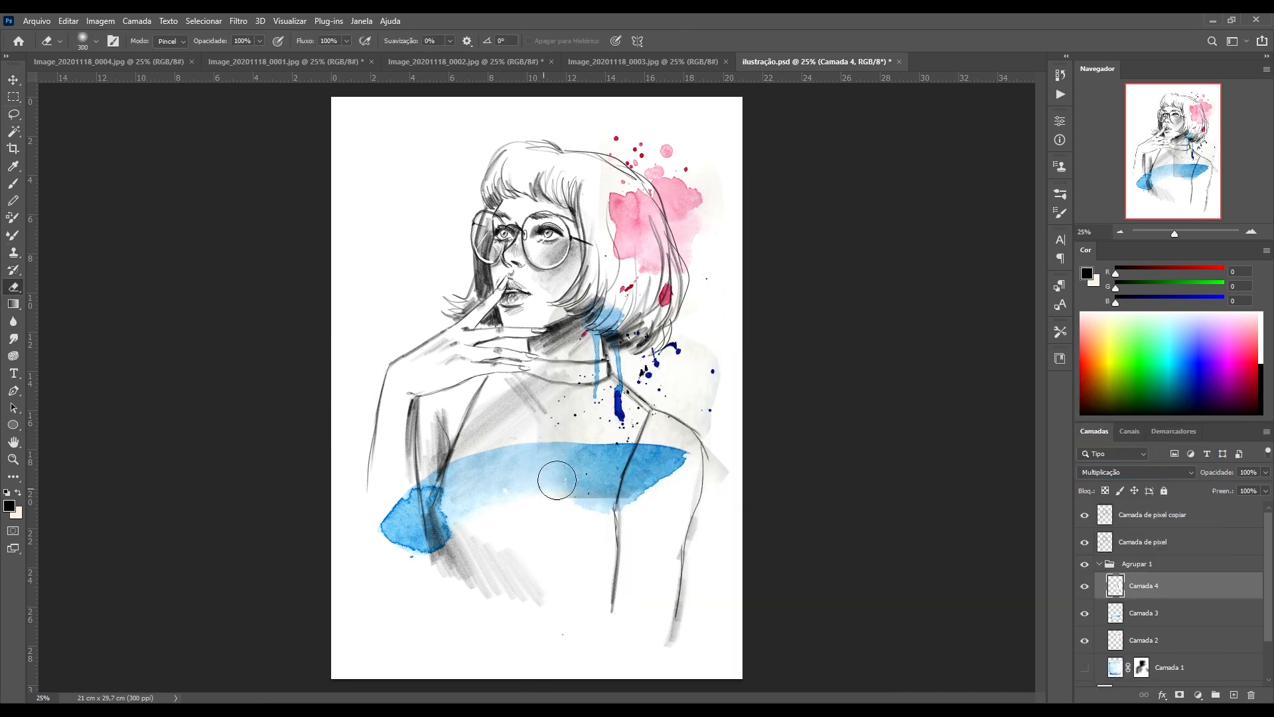
Set the splatter layer's input white level to 230 and move it down onto the arm beneath the blue stroke.
{"action": "key", "text": "ctrl+l"}
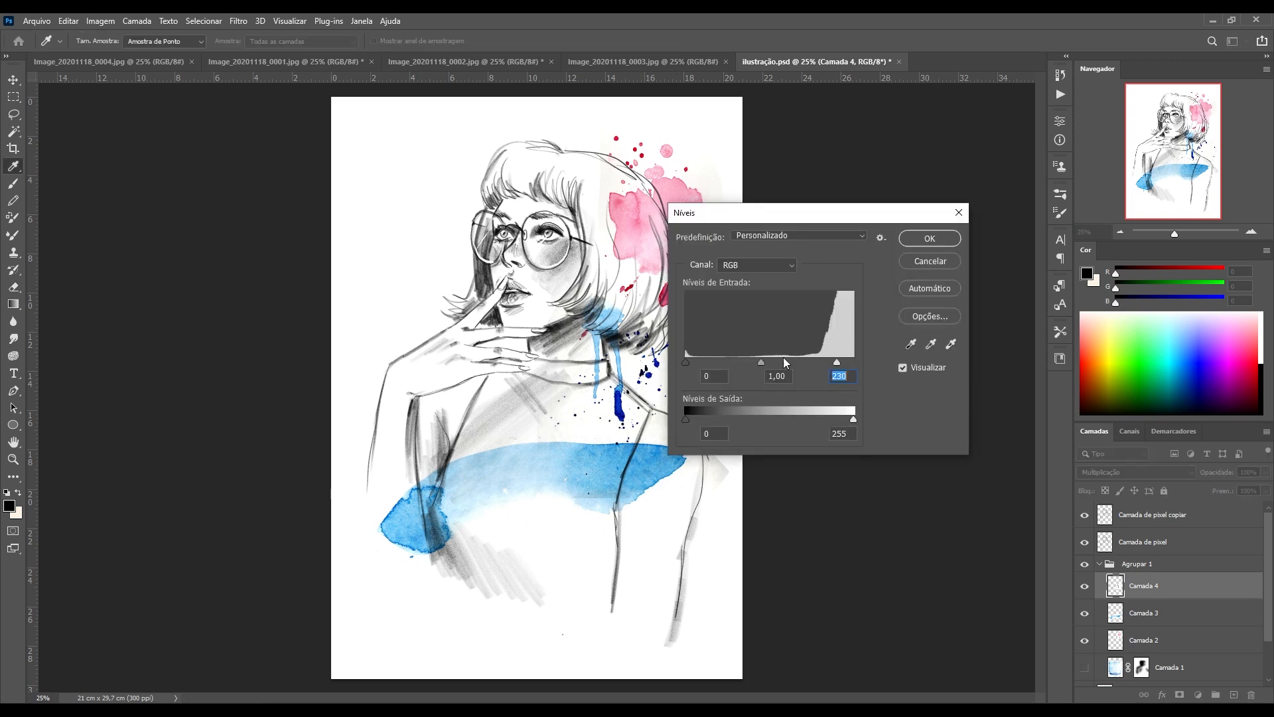
{"action": "left_click", "coordinate": [909, 238]}
{"action": "key", "text": "ctrl+t"}
{"action": "left_click_drag", "start_coordinate": [653, 387], "coordinate": [691, 562]}
{"action": "left_click", "coordinate": [688, 41]}
Move Camada 3 and Camada 4 together slightly upward and erase the leftover paper beside the shoulder on Camada 3.
{"action": "left_click", "coordinate": [1144, 613], "text": "shift"}
{"action": "key", "text": "ctrl+t"}
{"action": "left_click_drag", "start_coordinate": [675, 494], "coordinate": [665, 462]}
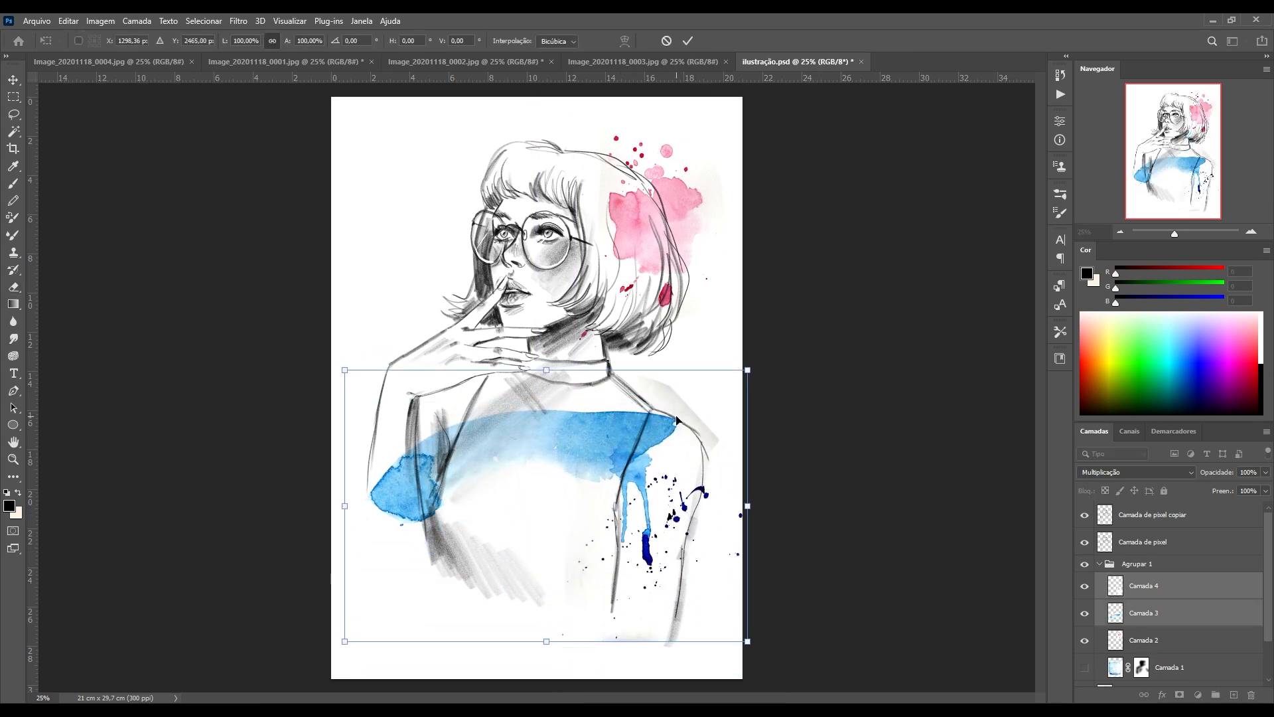
{"action": "key", "text": "Return"}
{"action": "left_click", "coordinate": [1144, 613]}
{"action": "key", "text": "e"}
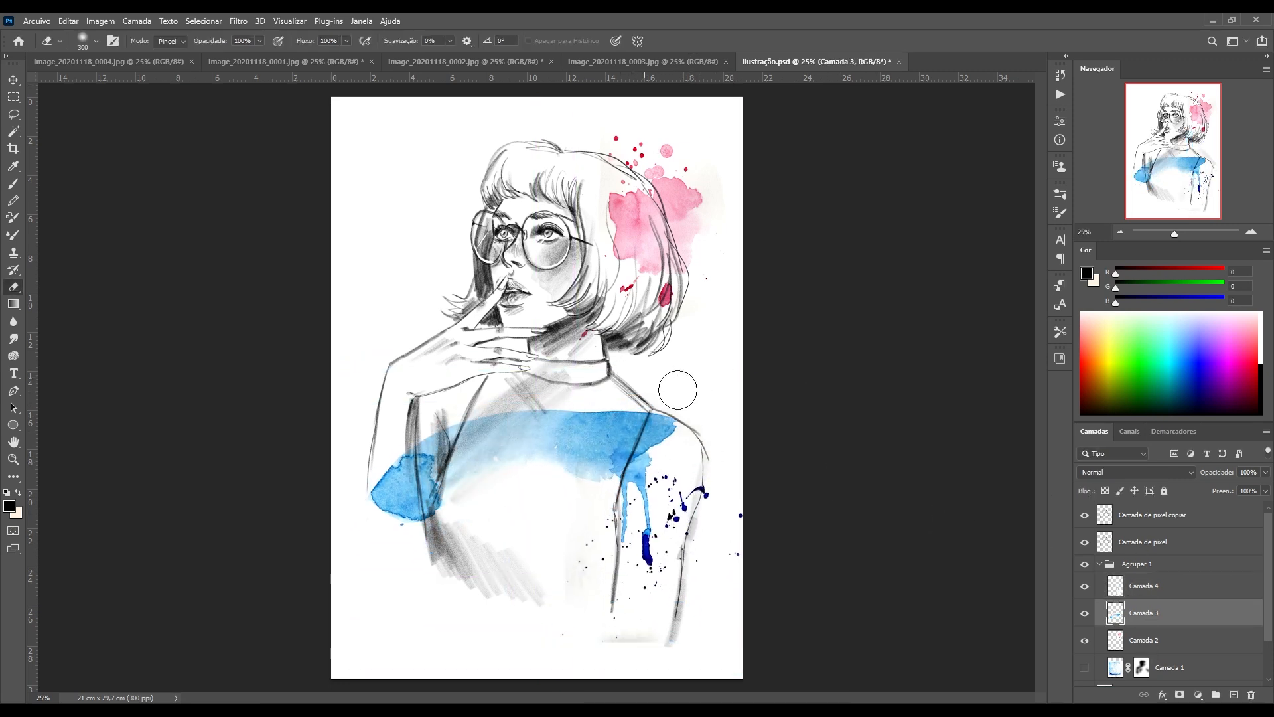
Copy the orange stain from Image_20201118_0001.jpg and paste it into ilustração.psd.
{"action": "left_click", "coordinate": [255, 61]}
{"action": "key", "text": "l"}
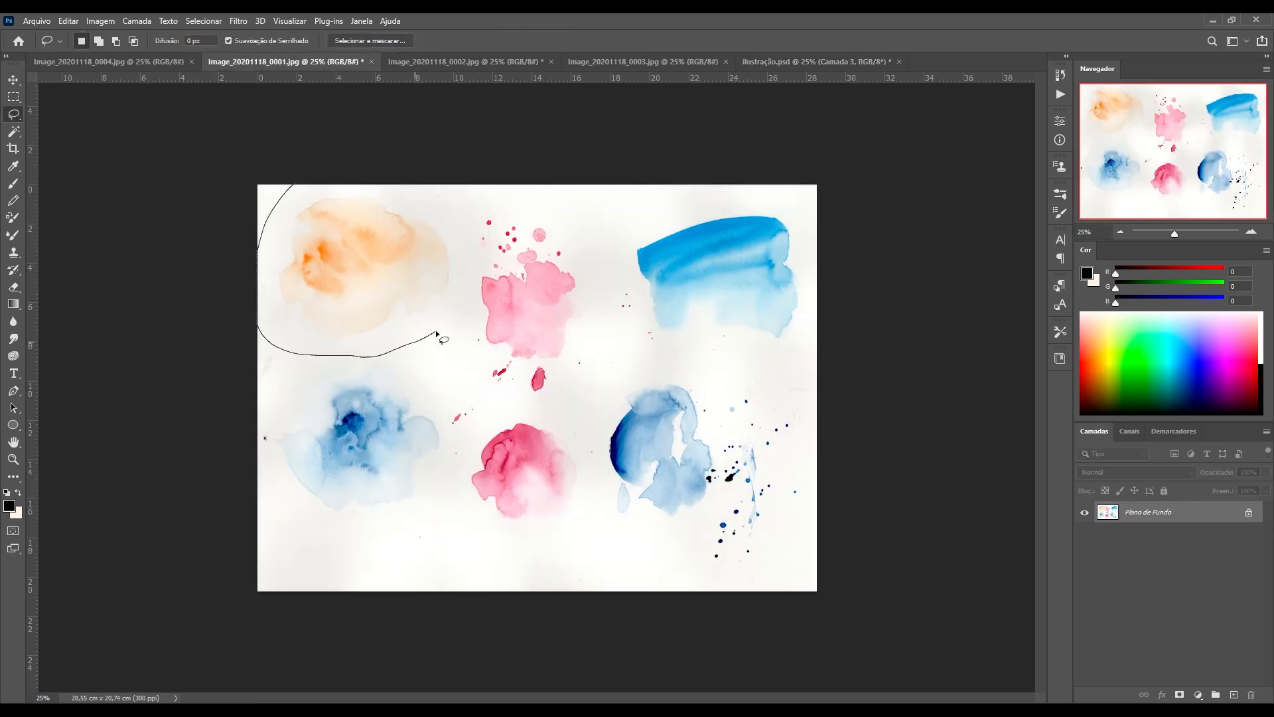
{"action": "key", "text": "ctrl+c"}
{"action": "left_click", "coordinate": [840, 65]}
{"action": "key", "text": "ctrl+v"}
Rotate the orange stain, place it over the chin and neck, and blend it with Multiplicação.
{"action": "key", "text": "ctrl+t"}
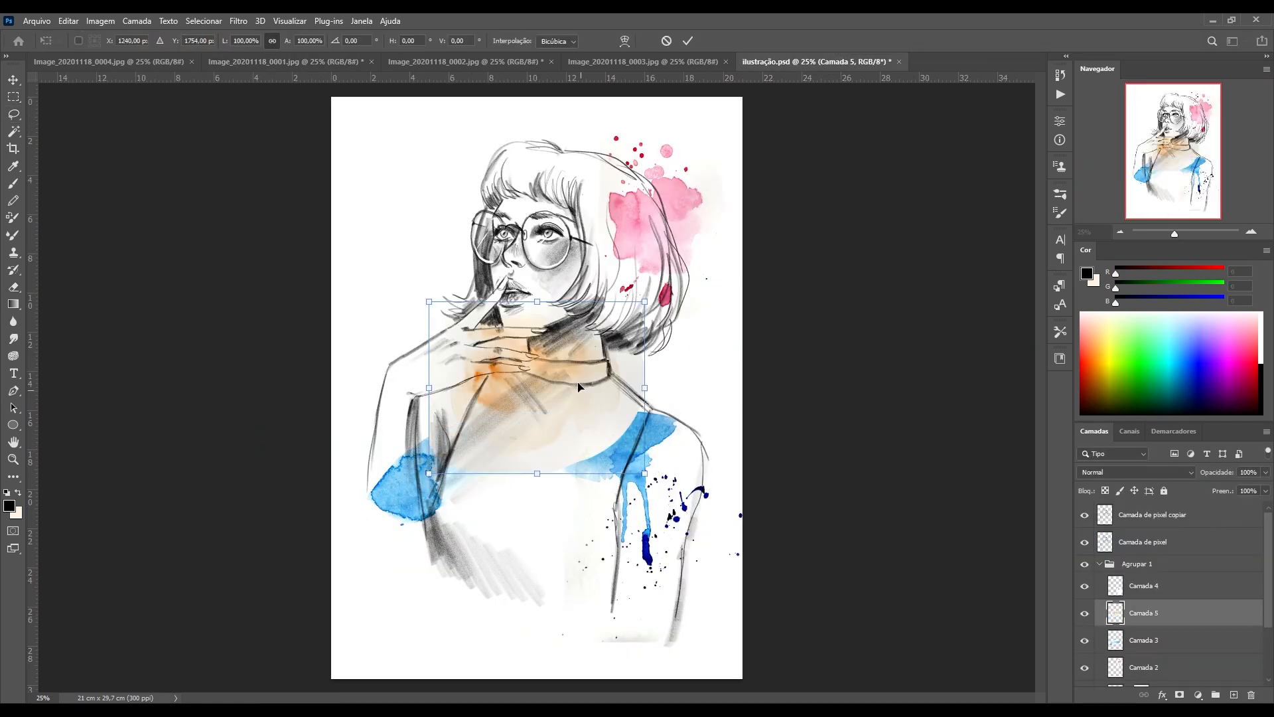
{"action": "key", "text": "Return"}
{"action": "left_click", "coordinate": [1136, 471]}
{"action": "left_click", "coordinate": [1114, 428]}
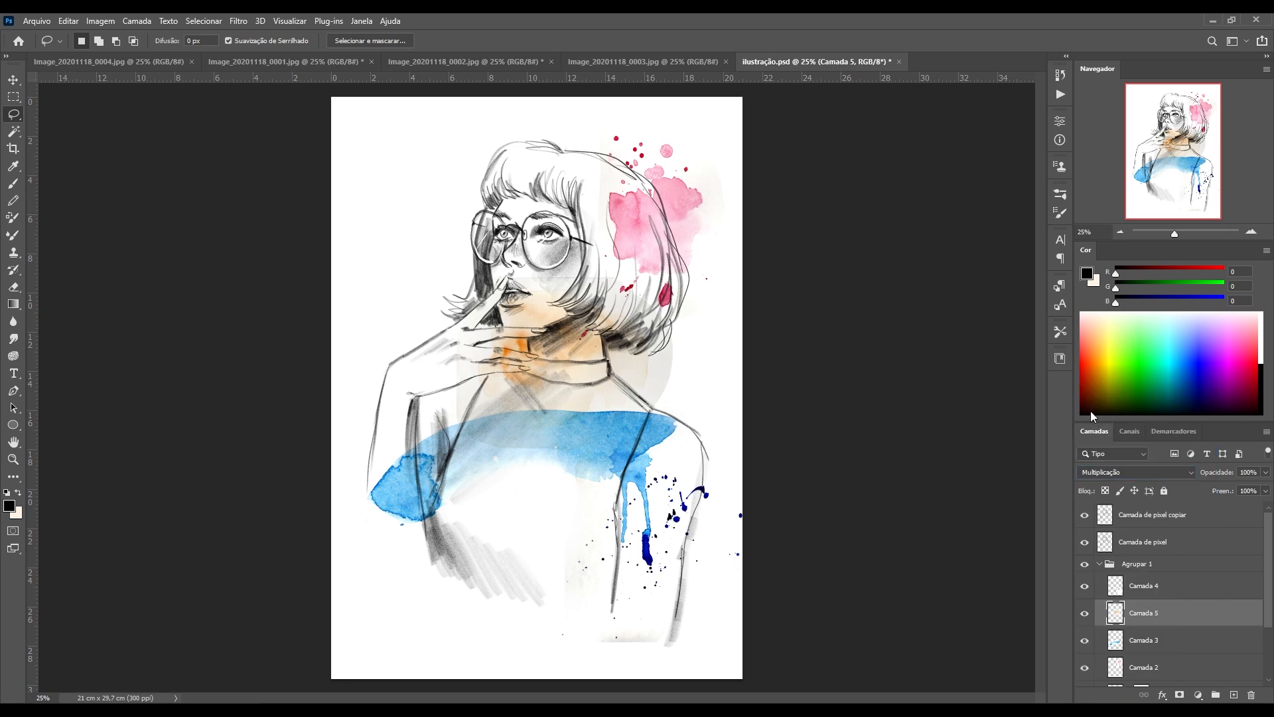
Brighten the orange stain with Levels and set its hue to -122 and saturation to -67.
{"action": "key", "text": "ctrl+l"}
{"action": "left_click_drag", "start_coordinate": [852, 362], "coordinate": [841, 364]}
{"action": "key", "text": "Return"}
{"action": "key", "text": "ctrl+u"}
{"action": "left_click_drag", "start_coordinate": [981, 203], "coordinate": [931, 203]}
{"action": "left_click_drag", "start_coordinate": [980, 236], "coordinate": [937, 237]}
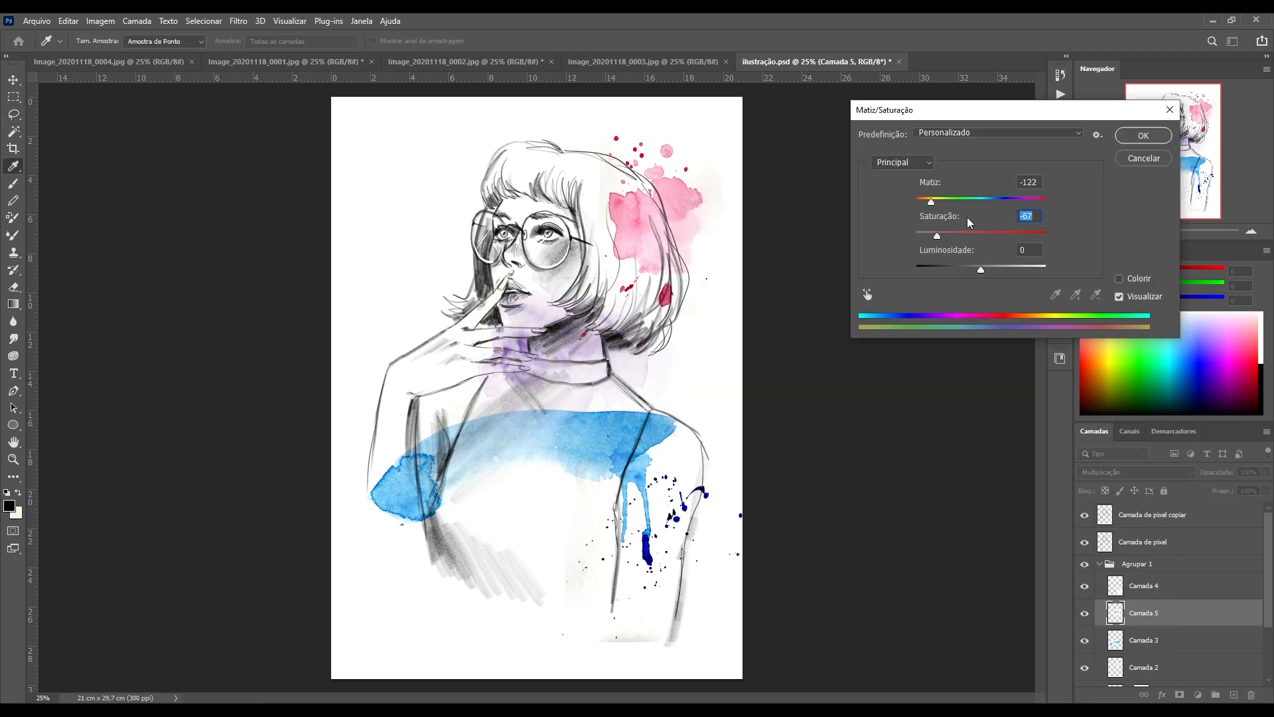
{"action": "key", "text": "Return"}
Copy the large round blue stain with drips from Image_20201118_0004.jpg and paste it into ilustração.psd.
{"action": "key", "text": "l"}
{"action": "key", "text": "ctrl+Tab"}
{"action": "left_click_drag", "start_coordinate": [524, 422], "coordinate": [573, 373]}
{"action": "key", "text": "ctrl+c"}
{"action": "left_click", "coordinate": [834, 59]}
{"action": "key", "text": "ctrl+v"}
Place the dripping blue stain over the woman's torso and blend it with Multiplicação.
{"action": "key", "text": "ctrl+t"}
{"action": "left_click_drag", "start_coordinate": [448, 514], "coordinate": [410, 570]}
{"action": "mouse_move", "coordinate": [552, 471]}
{"action": "left_mouse_down"}
{"action": "mouse_move", "coordinate": [609, 616]}
{"action": "mouse_move", "coordinate": [548, 564]}
{"action": "mouse_move", "coordinate": [507, 430]}
{"action": "mouse_move", "coordinate": [521, 590]}
{"action": "left_mouse_up"}
{"action": "key", "text": "Return"}
{"action": "left_click", "coordinate": [1136, 472]}
{"action": "left_click", "coordinate": [1103, 423]}
Brighten and tune the dripping blue stain with Levels and erase its lower paper edge.
{"action": "key", "text": "ctrl+l"}
{"action": "left_click_drag", "start_coordinate": [854, 363], "coordinate": [843, 364]}
{"action": "left_click_drag", "start_coordinate": [699, 361], "coordinate": [701, 363]}
{"action": "left_click_drag", "start_coordinate": [770, 363], "coordinate": [766, 363]}
{"action": "left_click", "coordinate": [929, 238]}
{"action": "key", "text": "e"}
{"action": "left_click_drag", "start_coordinate": [586, 656], "coordinate": [504, 666]}
Compare the texture layers hidden and shown, and erase the leftover paper edge beneath the splatters on Camada 4.
{"action": "left_click_drag", "start_coordinate": [1268, 593], "coordinate": [1268, 622]}
{"action": "left_click", "coordinate": [1144, 618]}
{"action": "left_click", "coordinate": [1084, 645]}
{"action": "left_click", "coordinate": [1084, 644]}
{"action": "left_click", "coordinate": [1084, 564]}
{"action": "left_click", "coordinate": [1084, 564]}
{"action": "left_click", "coordinate": [1144, 536]}
{"action": "left_click_drag", "start_coordinate": [653, 641], "coordinate": [632, 644]}
Move Camada 6 below Camada 3 in the layer order and reduce its fill to 52%.
{"action": "left_click_drag", "start_coordinate": [1143, 564], "coordinate": [1144, 631]}
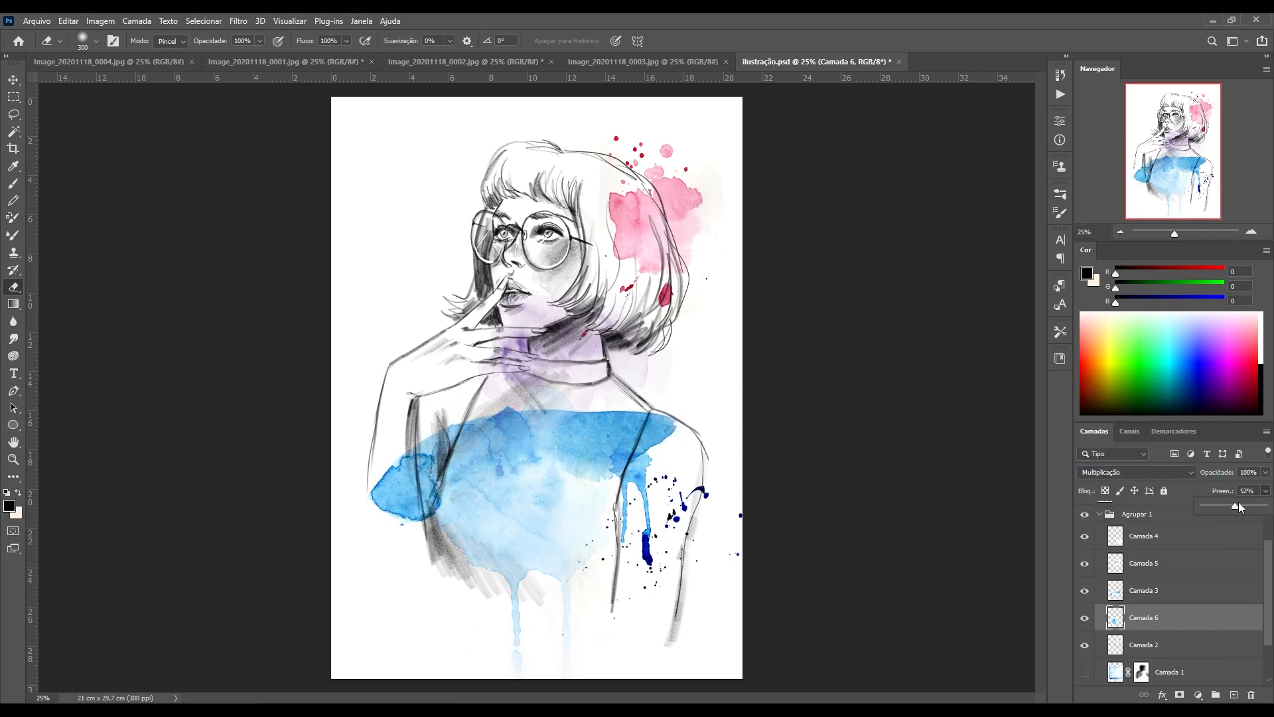
Copy the large blue splatter group from Image_20201118_0003.jpg and paste it into ilustração.psd.
{"action": "left_click", "coordinate": [519, 62]}
{"action": "left_click", "coordinate": [642, 61]}
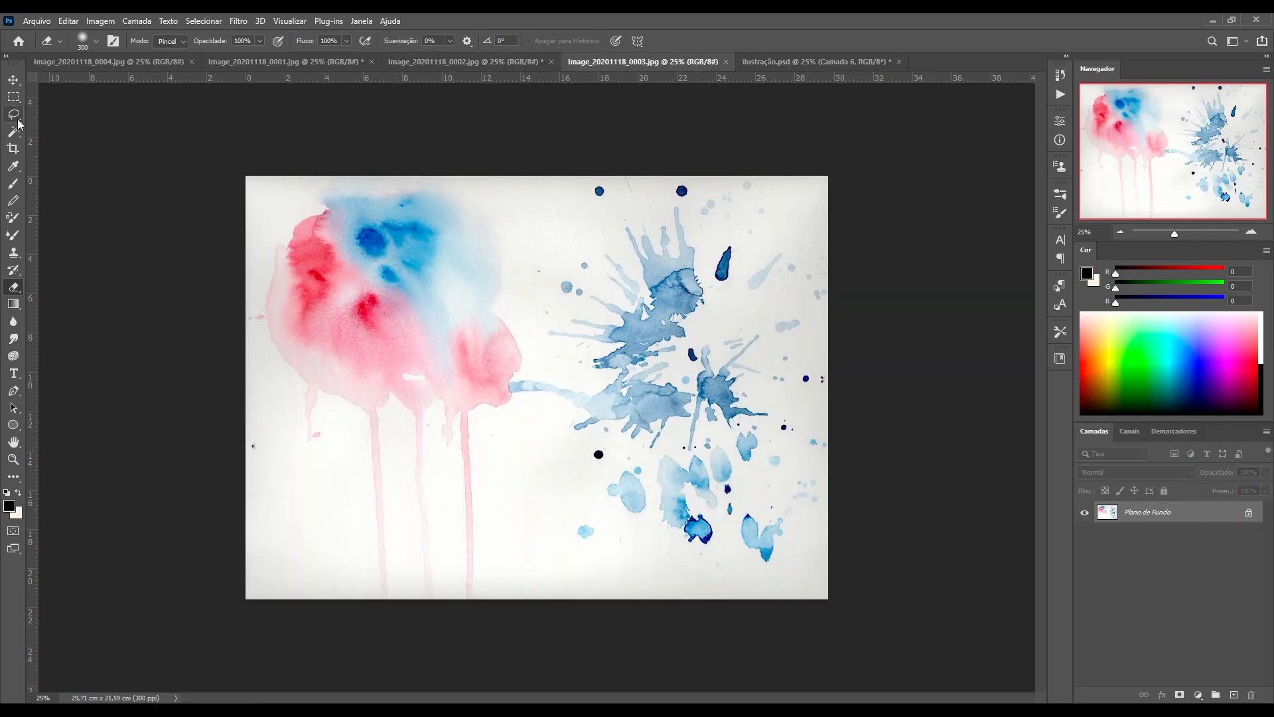
{"action": "left_click", "coordinate": [13, 114]}
{"action": "mouse_move", "coordinate": [833, 242]}
{"action": "left_mouse_down"}
{"action": "mouse_move", "coordinate": [783, 597]}
{"action": "mouse_move", "coordinate": [835, 564]}
{"action": "left_mouse_up"}
{"action": "left_click", "coordinate": [787, 60]}
{"action": "key", "text": "ctrl+v"}
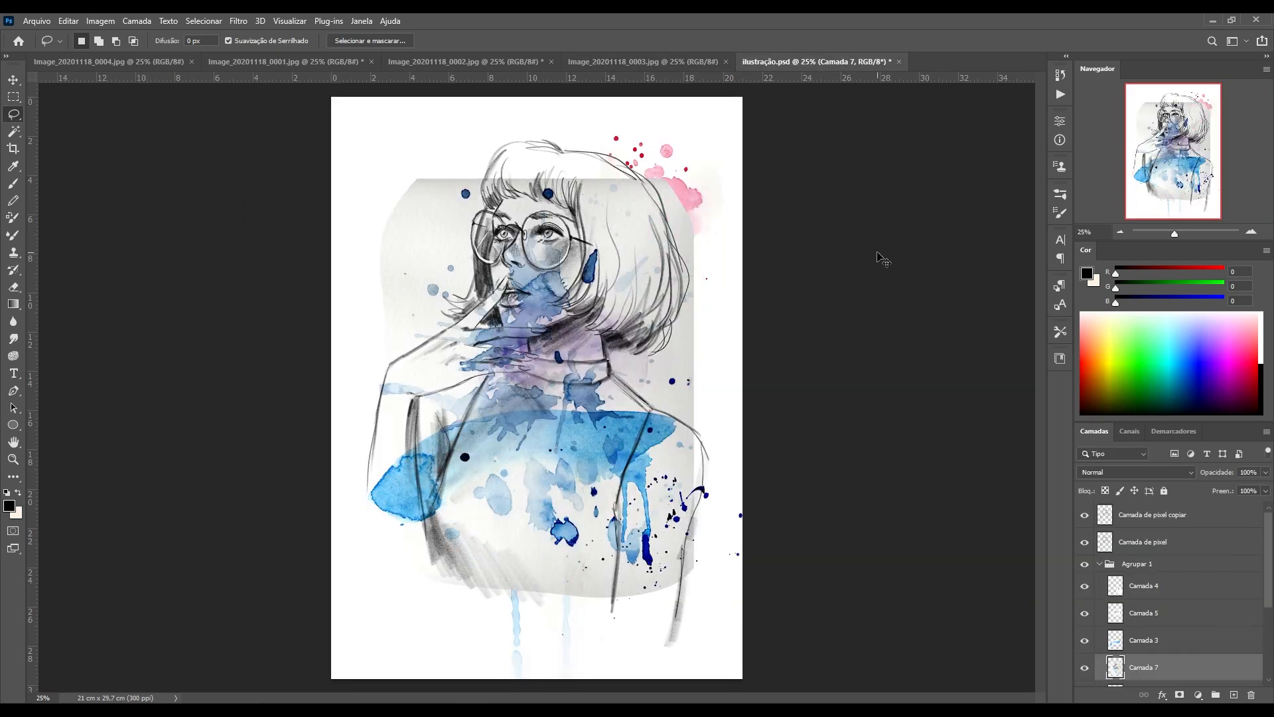
Scale down the blue splatters, place them beside and over the woman's face, and blend them with Multiplicação.
{"action": "key", "text": "ctrl+t"}
{"action": "left_click_drag", "start_coordinate": [598, 292], "coordinate": [534, 199]}
{"action": "left_click_drag", "start_coordinate": [316, 86], "coordinate": [384, 177]}
{"action": "left_click_drag", "start_coordinate": [629, 273], "coordinate": [588, 203]}
{"action": "left_click", "coordinate": [686, 40]}
{"action": "left_click", "coordinate": [1114, 472]}
{"action": "left_click", "coordinate": [1097, 422]}
Adjust the blue splatters' Levels with input black at 14, midtones at 0,75 and input white at 210.
{"action": "key", "text": "ctrl+l"}
{"action": "left_click_drag", "start_coordinate": [853, 362], "coordinate": [766, 363]}
{"action": "left_click_drag", "start_coordinate": [831, 363], "coordinate": [771, 363]}
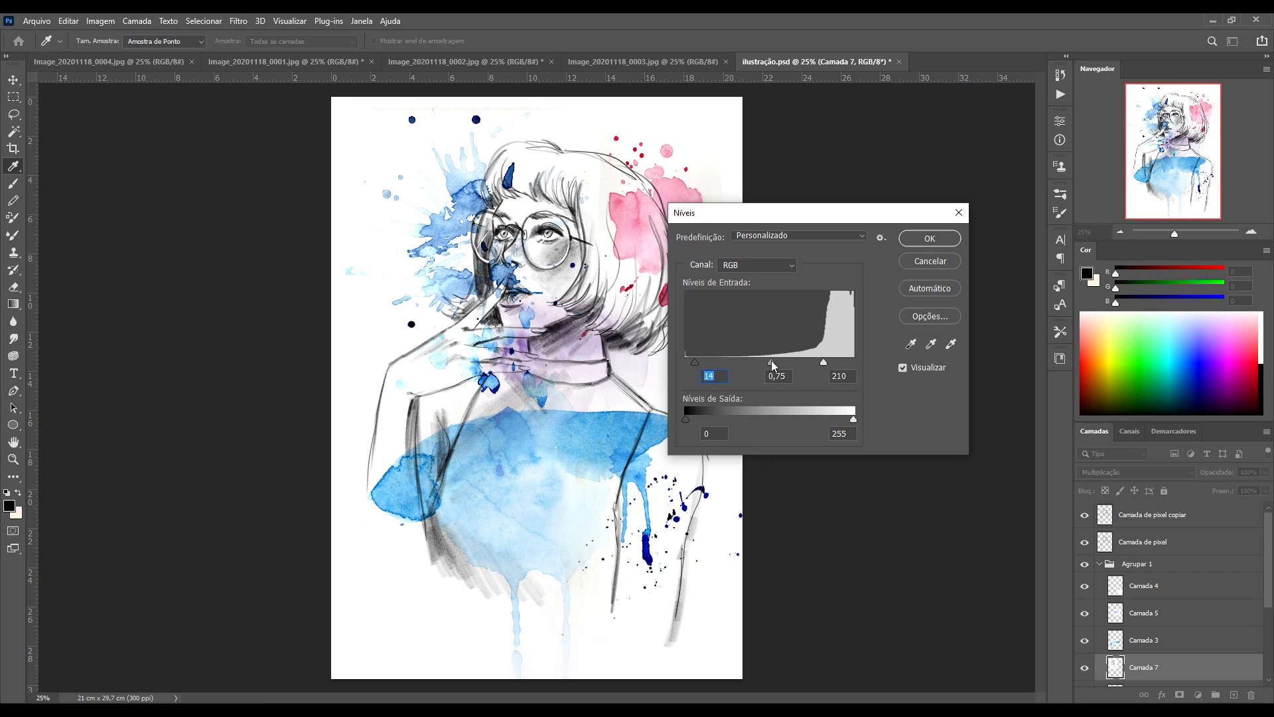
{"action": "left_click", "coordinate": [930, 238]}
Mask the blue splatter layer and paint in black over the face to remove the splatters there.
{"action": "key", "text": "e"}
{"action": "left_click", "coordinate": [1179, 694]}
{"action": "key", "text": "b"}
{"action": "key", "text": "x"}
{"action": "mouse_move", "coordinate": [502, 301]}
{"action": "left_mouse_down"}
{"action": "mouse_move", "coordinate": [536, 379]}
{"action": "mouse_move", "coordinate": [607, 285]}
{"action": "mouse_move", "coordinate": [571, 339]}
{"action": "mouse_move", "coordinate": [746, 289]}
{"action": "mouse_move", "coordinate": [649, 378]}
{"action": "mouse_move", "coordinate": [781, 364]}
{"action": "left_mouse_up"}
Compare Camada 5 hidden and shown, and move the purple stain toward the shoulder behind the neck.
{"action": "left_click", "coordinate": [1084, 613]}
{"action": "left_click", "coordinate": [1084, 613]}
{"action": "left_click", "coordinate": [1146, 617]}
{"action": "key", "text": "ctrl+t"}
{"action": "key", "text": "Return"}
Compare the remaining texture layers hidden and shown, and readjust the blue splatter layer with Levels and the Eraser.
{"action": "left_click", "coordinate": [1084, 641]}
{"action": "left_click", "coordinate": [1084, 642]}
{"action": "left_click", "coordinate": [1146, 641]}
{"action": "scroll", "coordinate": [1143, 630], "scroll_direction": "down", "scroll_amount": 3}
{"action": "left_click", "coordinate": [1085, 592]}
{"action": "left_click", "coordinate": [1084, 591]}
{"action": "left_click", "coordinate": [1175, 588]}
{"action": "key", "text": "ctrl+l"}
{"action": "key", "text": "Return"}
{"action": "key", "text": "e"}
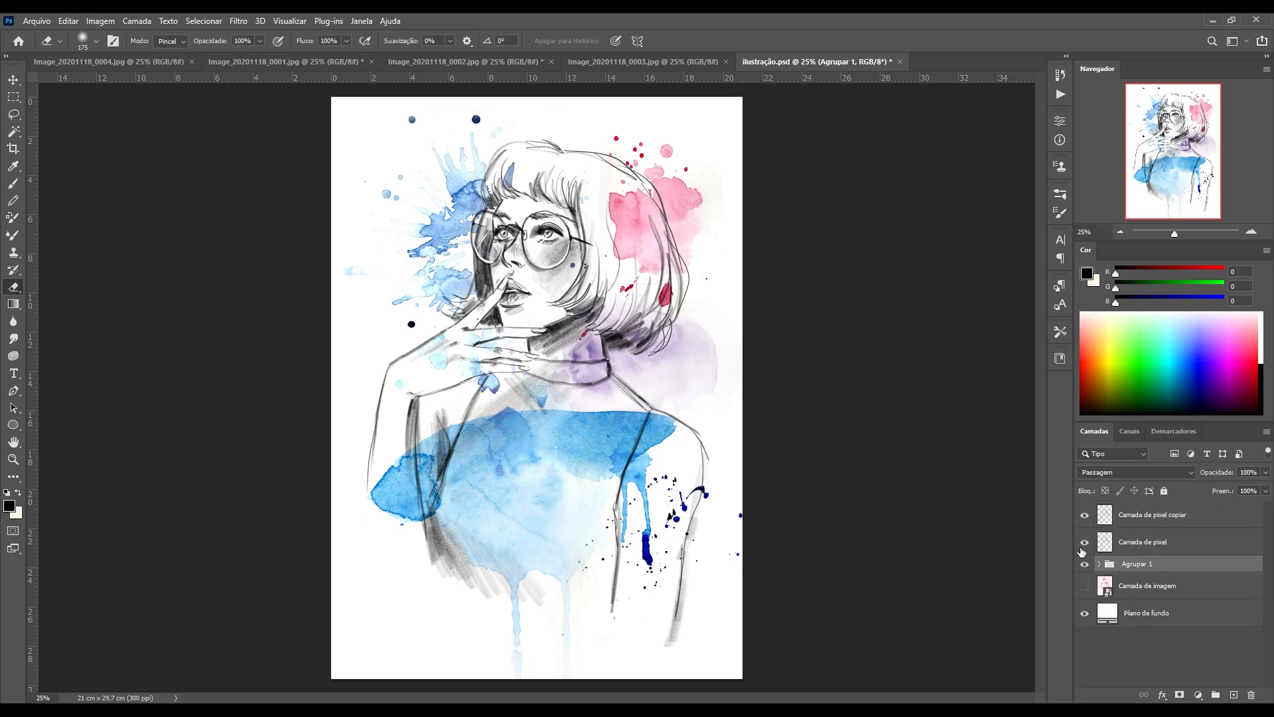
{"action": "key", "text": "ctrl+j"}
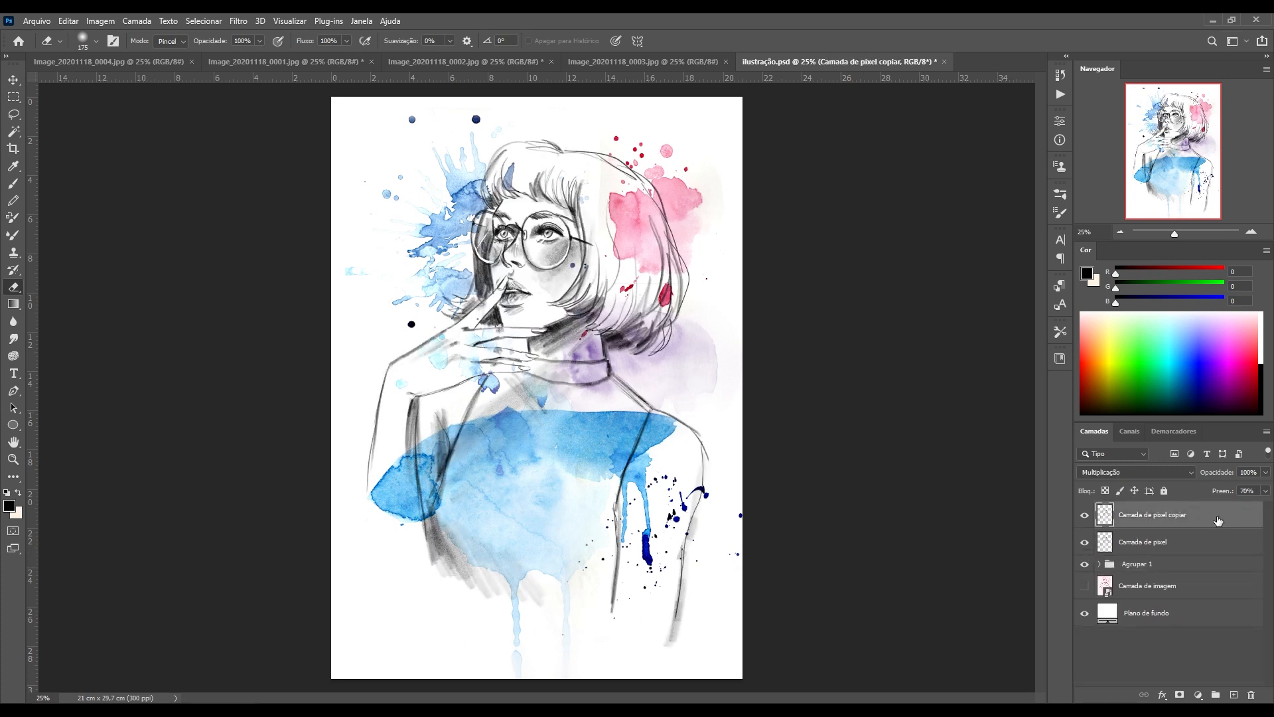
{"action": "left_click", "coordinate": [1198, 695]}
{"action": "left_click", "coordinate": [1233, 570]}
{"action": "left_click_drag", "start_coordinate": [1179, 515], "coordinate": [1250, 695]}
Add a Color Balance adjustment above all layers with midtones at +12, -10 and +19 and the shadows' yellow-blue balance at -4.
{"action": "left_click", "coordinate": [1198, 695]}
{"action": "left_click", "coordinate": [1225, 580]}
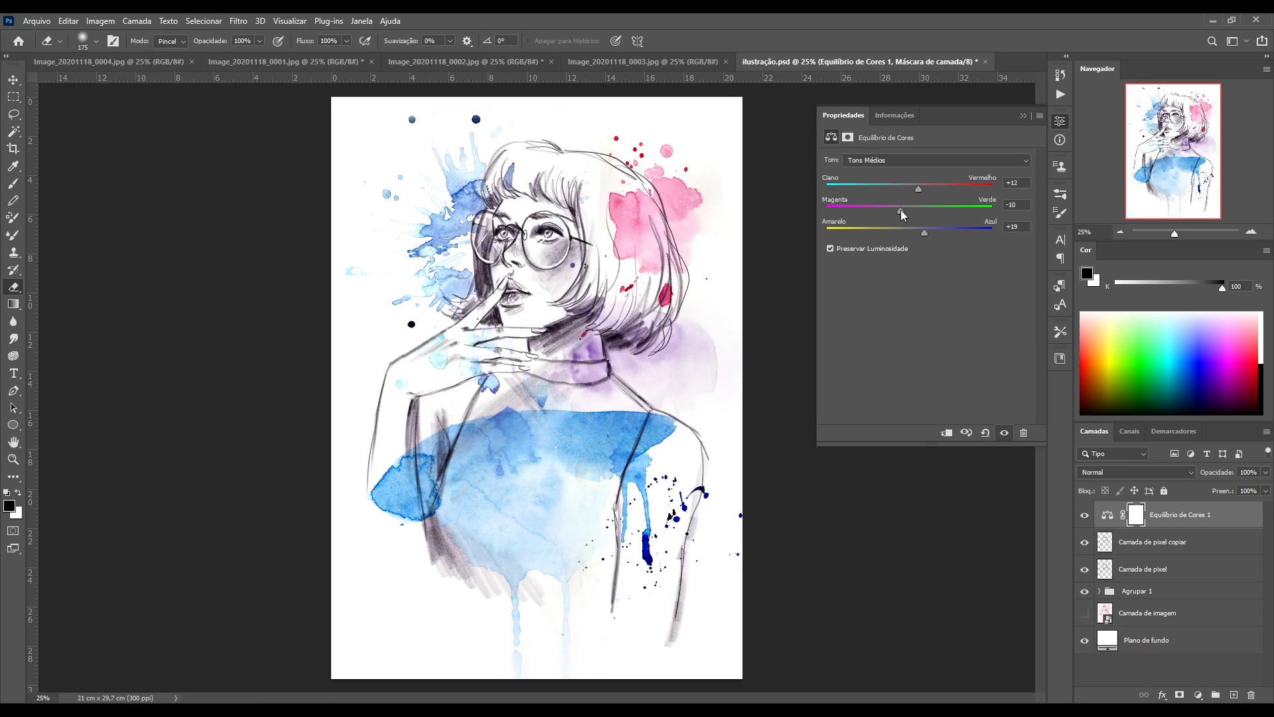
{"action": "left_click", "coordinate": [921, 161]}
{"action": "left_click", "coordinate": [916, 172]}
{"action": "mouse_move", "coordinate": [909, 232]}
{"action": "left_mouse_down"}
{"action": "mouse_move", "coordinate": [922, 233]}
{"action": "mouse_move", "coordinate": [906, 232]}
{"action": "left_mouse_up"}
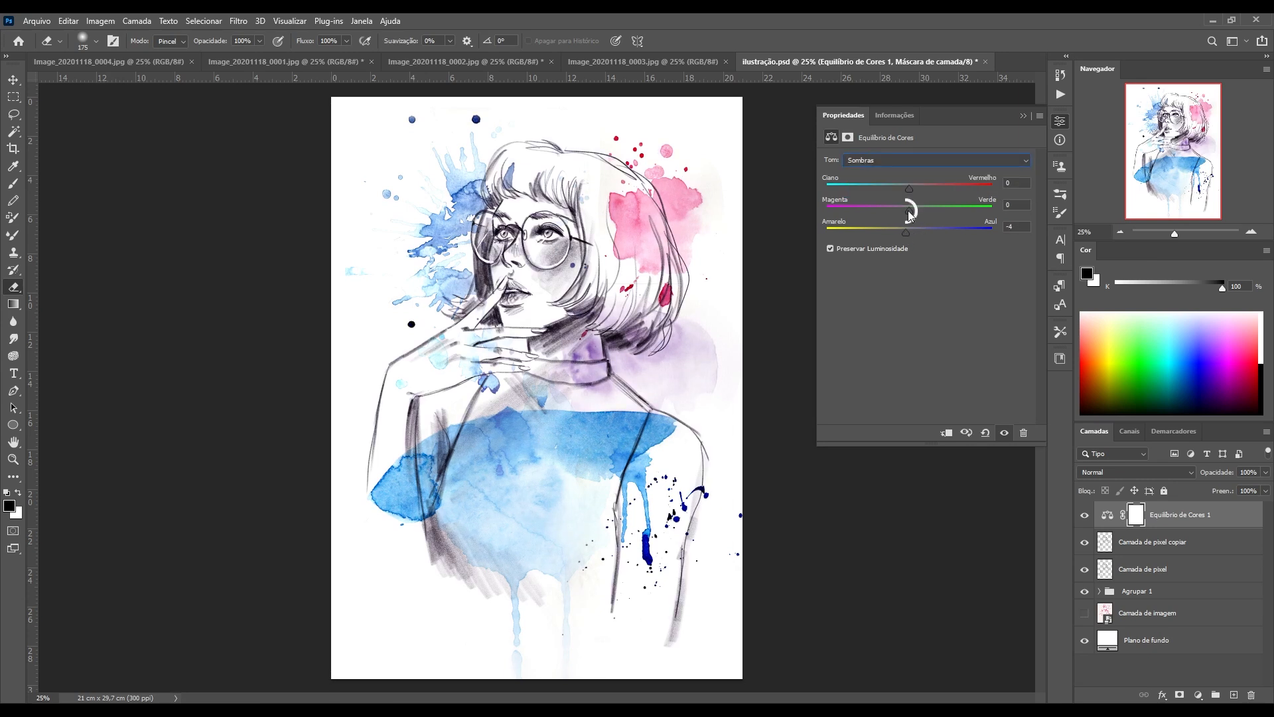
Lower the fill of Agrupar 1 and move Camada 1 out of the group to directly beneath it.
{"action": "left_click", "coordinate": [1167, 590]}
{"action": "left_click_drag", "start_coordinate": [1265, 491], "coordinate": [1243, 509]}
{"action": "left_click", "coordinate": [1099, 592]}
{"action": "scroll", "coordinate": [1102, 594], "scroll_direction": "down", "scroll_amount": 5}
{"action": "left_click", "coordinate": [1084, 618]}
{"action": "left_click", "coordinate": [1084, 619]}
{"action": "left_click_drag", "start_coordinate": [1171, 619], "coordinate": [1172, 634]}
{"action": "scroll", "coordinate": [1155, 597], "scroll_direction": "up", "scroll_amount": 5}
{"action": "left_click", "coordinate": [1098, 591]}
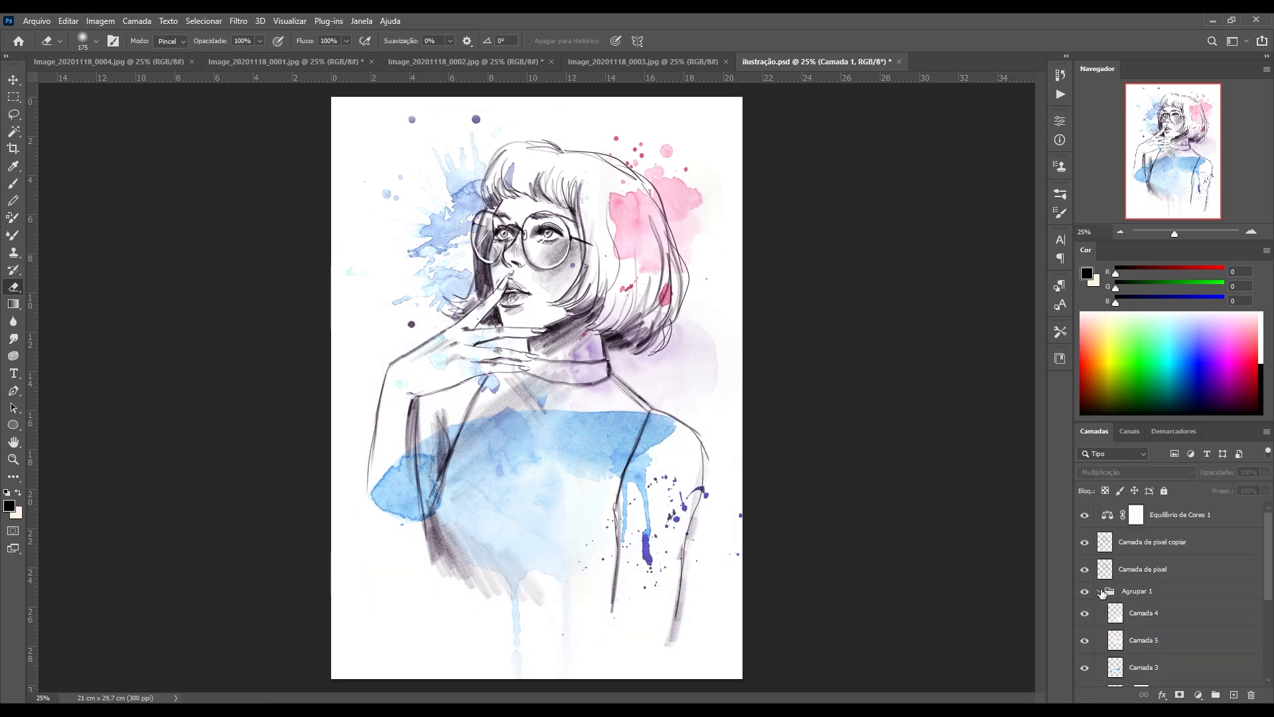
Restore the fill of Agrupar 1 to 100%, hide the group and show Camada 1.
{"action": "left_click", "coordinate": [1168, 591]}
{"action": "left_click_drag", "start_coordinate": [1265, 490], "coordinate": [1262, 509]}
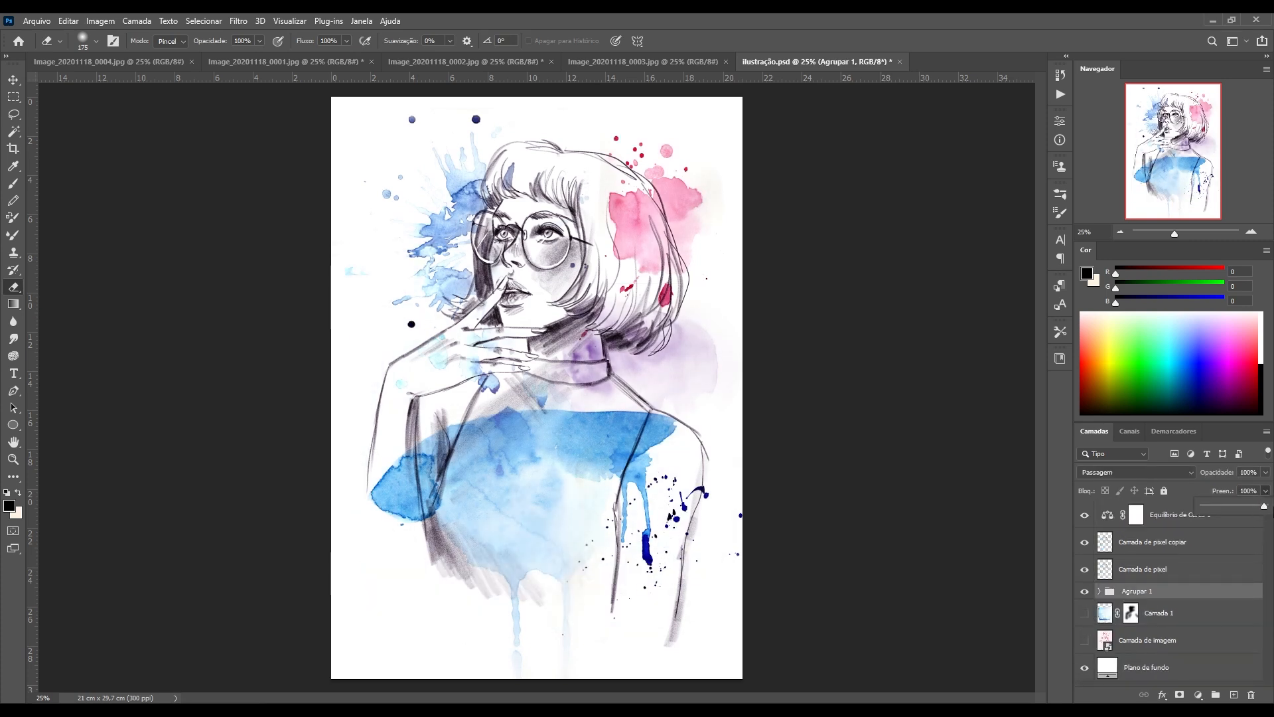
{"action": "left_click", "coordinate": [1085, 591]}
{"action": "left_click", "coordinate": [1084, 613]}
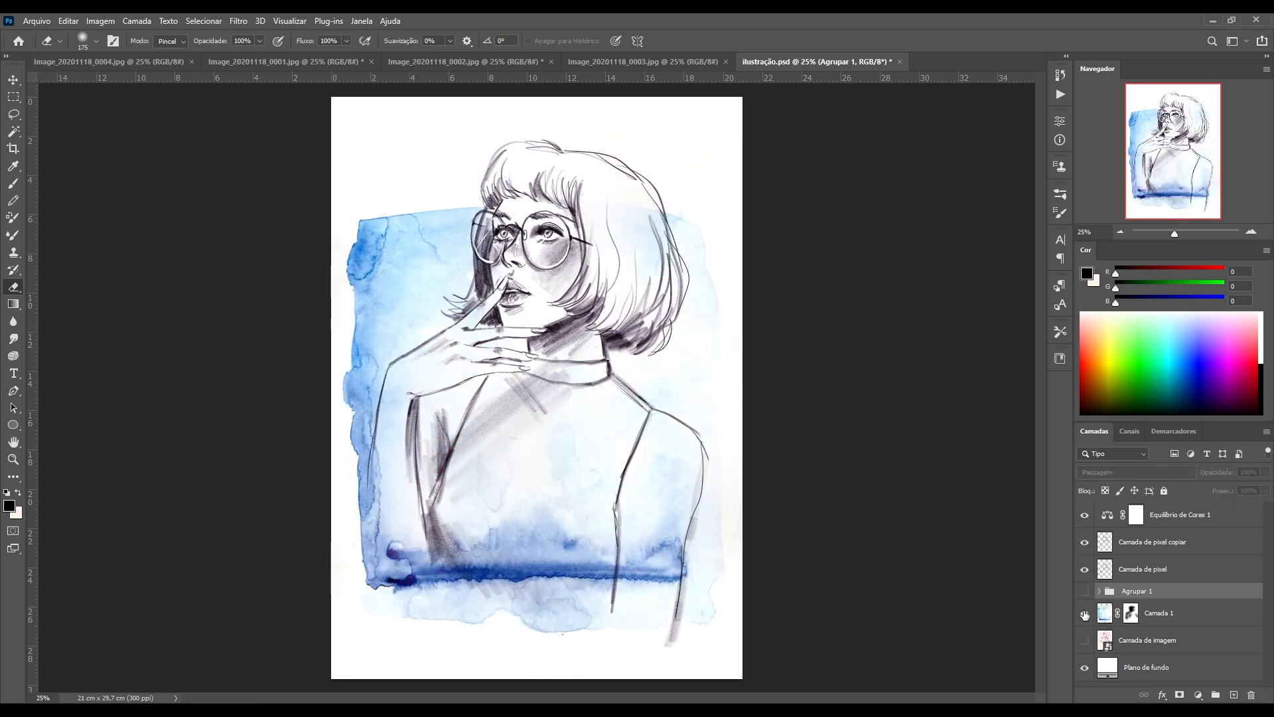
Show Agrupar 1 again and hide its texture layers except Camada 2, previewing Camada 6.
{"action": "left_click", "coordinate": [1098, 591]}
{"action": "scroll", "coordinate": [1098, 596], "scroll_direction": "down", "scroll_amount": 5}
{"action": "left_click", "coordinate": [1084, 540]}
{"action": "left_click_drag", "start_coordinate": [1085, 564], "coordinate": [1084, 671]}
{"action": "scroll", "coordinate": [1084, 630], "scroll_direction": "down", "scroll_amount": 3}
{"action": "left_click", "coordinate": [1084, 617]}
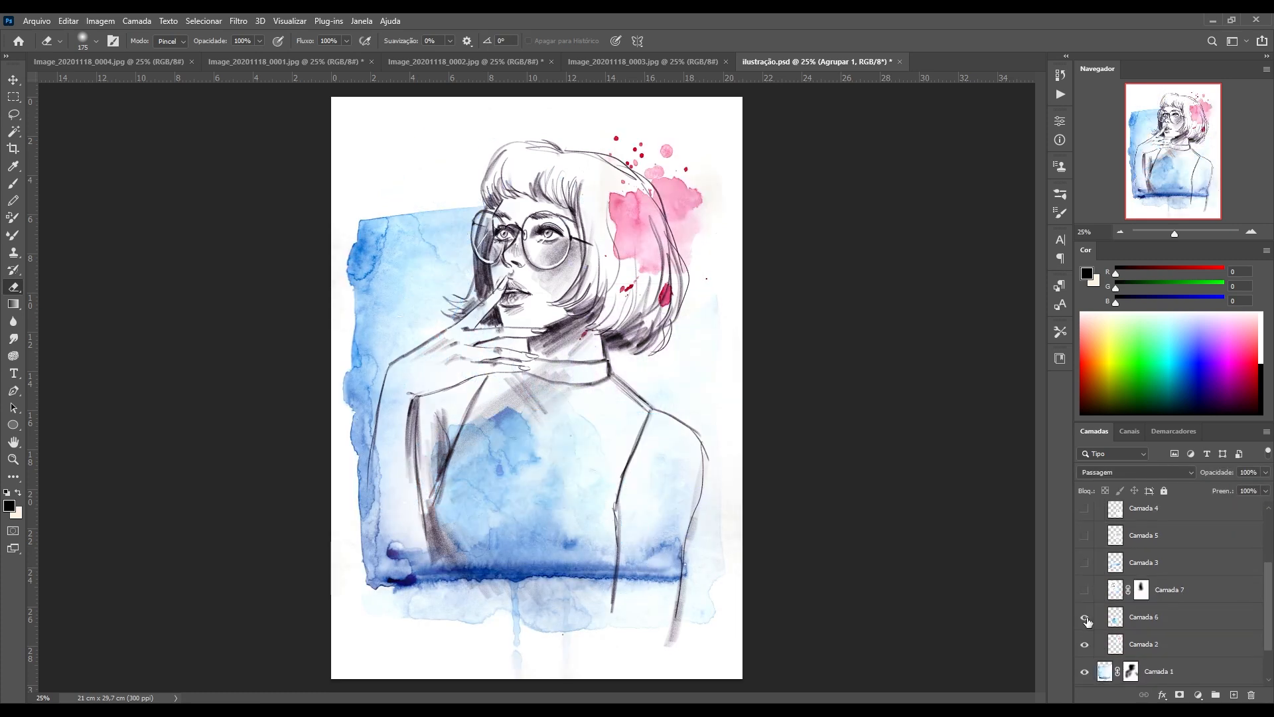
{"action": "left_click", "coordinate": [1084, 617]}
Show Camada 7 and compare Camada 3, Camada 5 and Camada 1 hidden and shown.
{"action": "left_click", "coordinate": [1084, 589]}
{"action": "left_click", "coordinate": [1085, 562]}
{"action": "left_click", "coordinate": [1084, 562]}
{"action": "left_click", "coordinate": [1084, 535]}
{"action": "left_click", "coordinate": [1084, 535]}
{"action": "left_click_drag", "start_coordinate": [1269, 598], "coordinate": [1269, 623]}
{"action": "left_click", "coordinate": [1085, 623]}
{"action": "left_click", "coordinate": [1085, 623]}
{"action": "key", "text": "ctrl+t"}
{"action": "left_click_drag", "start_coordinate": [597, 458], "coordinate": [661, 506]}
{"action": "key", "text": "Escape"}
{"action": "left_click", "coordinate": [1148, 622]}
{"action": "key", "text": "ctrl+t"}
{"action": "left_click", "coordinate": [687, 41]}
{"action": "key", "text": "ctrl+z"}
Unlink the mask of Camada 1, scale its blue texture to 91.14% and place it slightly lower on the page.
{"action": "left_click", "coordinate": [1117, 620]}
{"action": "key", "text": "ctrl+t"}
{"action": "left_click_drag", "start_coordinate": [770, 646], "coordinate": [742, 615]}
{"action": "left_click_drag", "start_coordinate": [669, 525], "coordinate": [668, 548]}
{"action": "left_click_drag", "start_coordinate": [742, 209], "coordinate": [733, 220]}
{"action": "left_click_drag", "start_coordinate": [653, 302], "coordinate": [647, 325]}
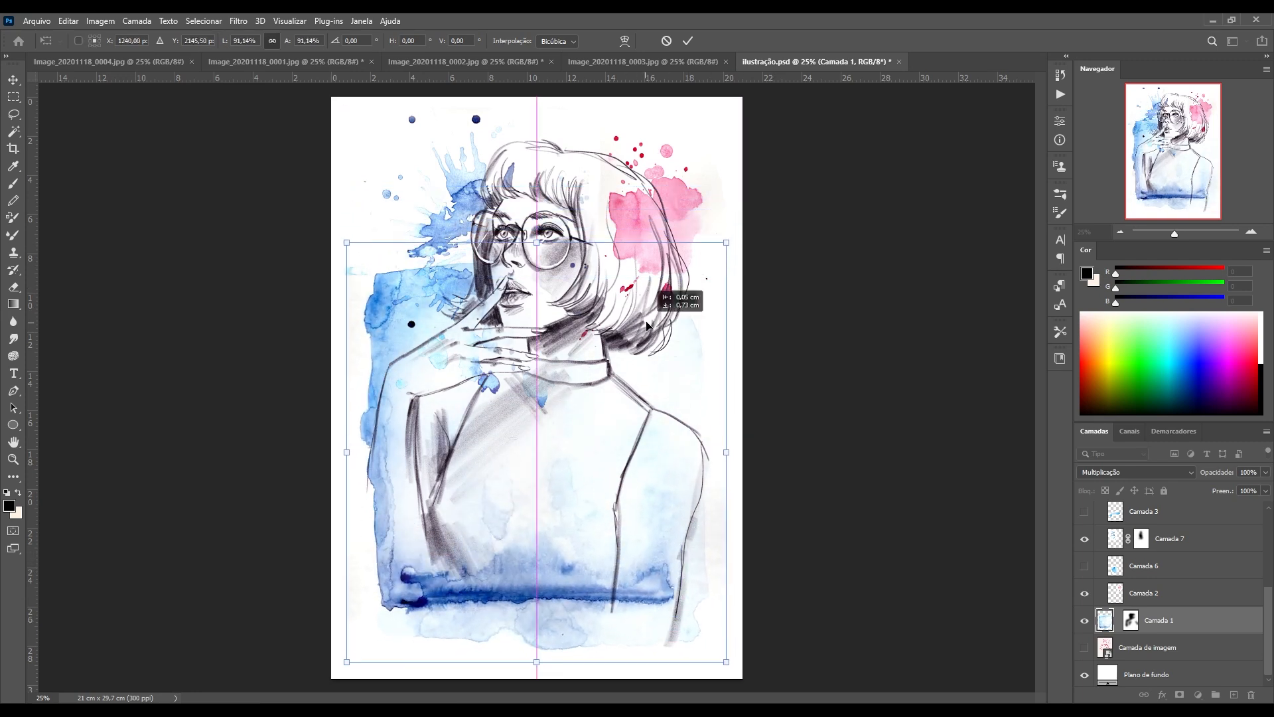
{"action": "key", "text": "Return"}
Preview Camada 6 and Camada 3 with the resized texture and make Camada 5 visible.
{"action": "left_click", "coordinate": [1085, 565]}
{"action": "left_click", "coordinate": [1084, 566]}
{"action": "left_click", "coordinate": [1084, 511]}
{"action": "scroll", "coordinate": [1085, 524], "scroll_direction": "up", "scroll_amount": 3}
{"action": "left_click", "coordinate": [1085, 590]}
{"action": "left_click", "coordinate": [1084, 563]}
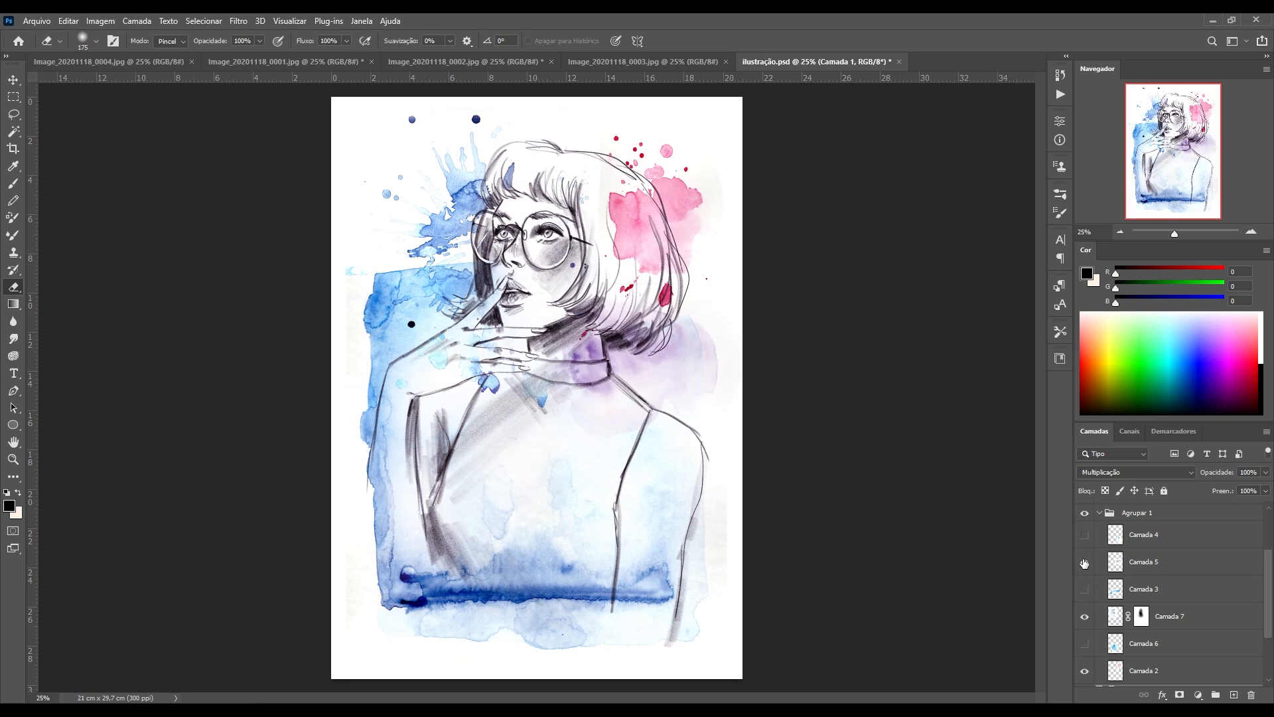
Shift the hue of the purple stain on Camada 5 toward blue with Hue/Saturation.
{"action": "left_click", "coordinate": [1143, 561]}
{"action": "left_click", "coordinate": [101, 20]}
{"action": "mouse_move", "coordinate": [136, 53]}
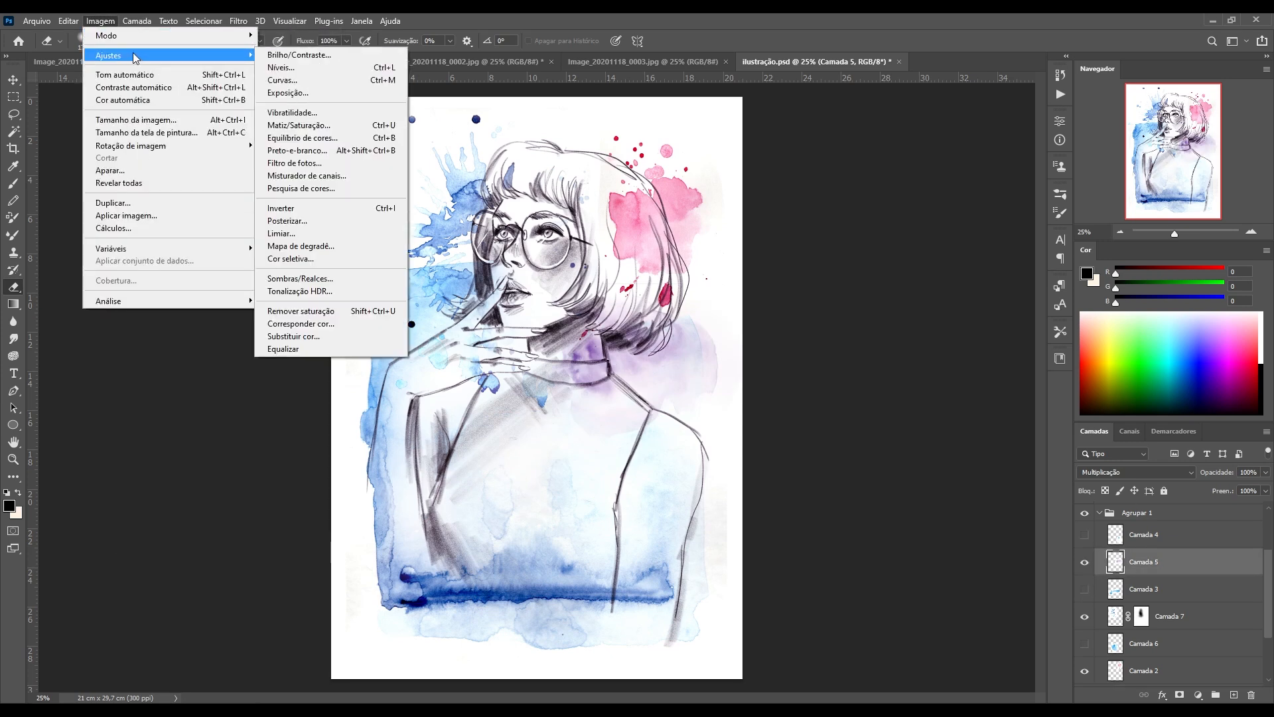
{"action": "left_click", "coordinate": [299, 125]}
{"action": "left_click_drag", "start_coordinate": [981, 202], "coordinate": [950, 204]}
{"action": "left_click", "coordinate": [1147, 142]}
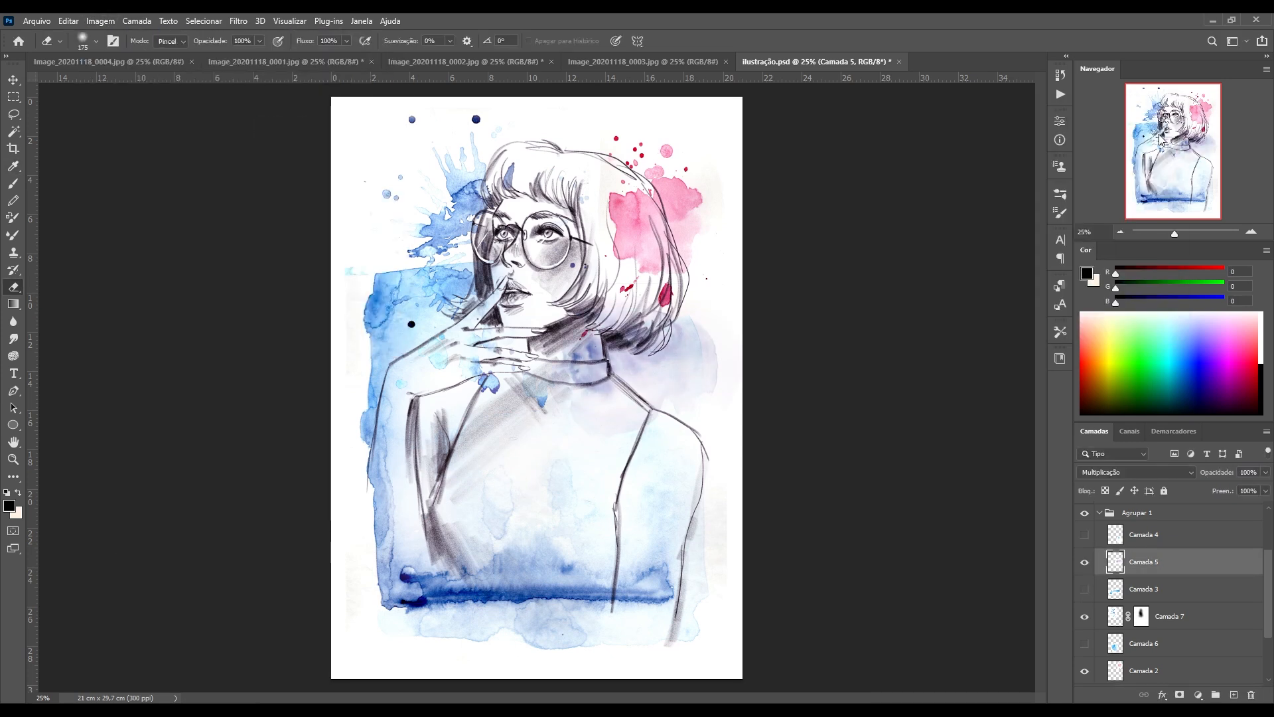
Select Camada 7 and compare it hidden and shown.
{"action": "scroll", "coordinate": [1262, 614], "scroll_direction": "up", "scroll_amount": 1}
{"action": "left_click", "coordinate": [1169, 645]}
{"action": "left_click", "coordinate": [1084, 645]}
{"action": "left_click", "coordinate": [1084, 645]}
{"action": "left_click", "coordinate": [132, 22]}
{"action": "mouse_move", "coordinate": [100, 21]}
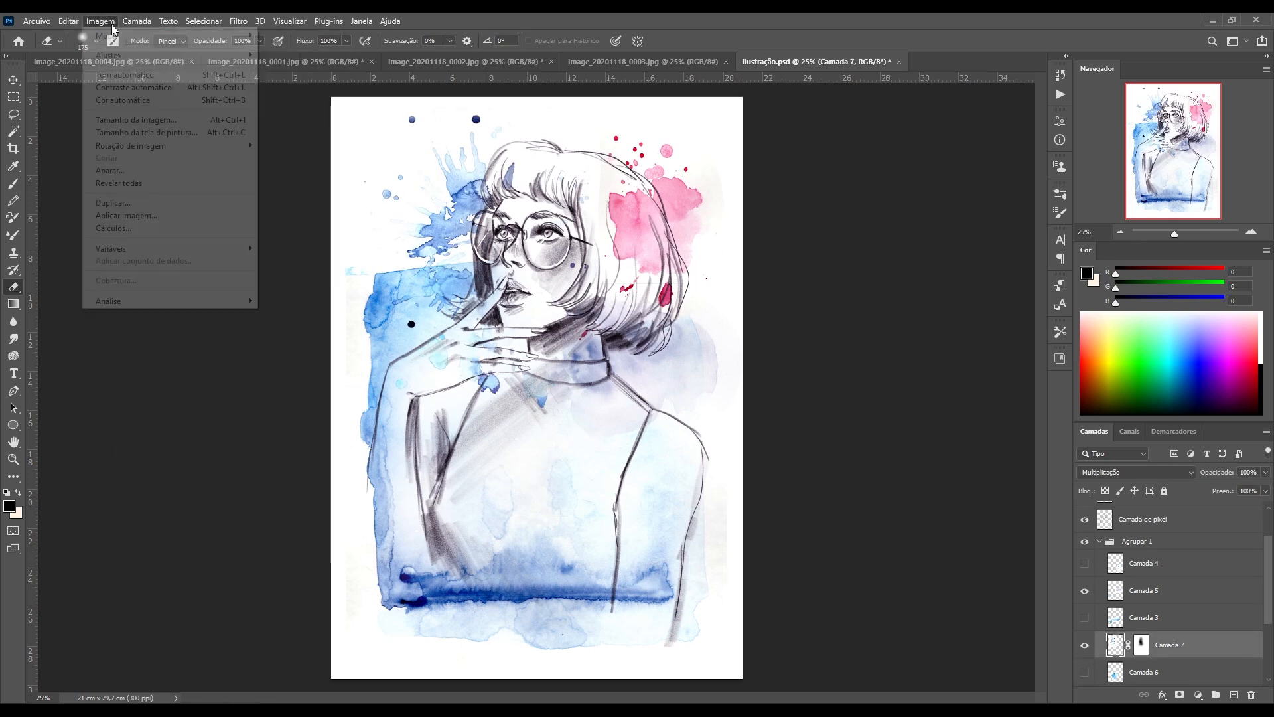
{"action": "mouse_move", "coordinate": [136, 56]}
{"action": "left_click", "coordinate": [332, 126]}
{"action": "left_click_drag", "start_coordinate": [981, 271], "coordinate": [977, 271]}
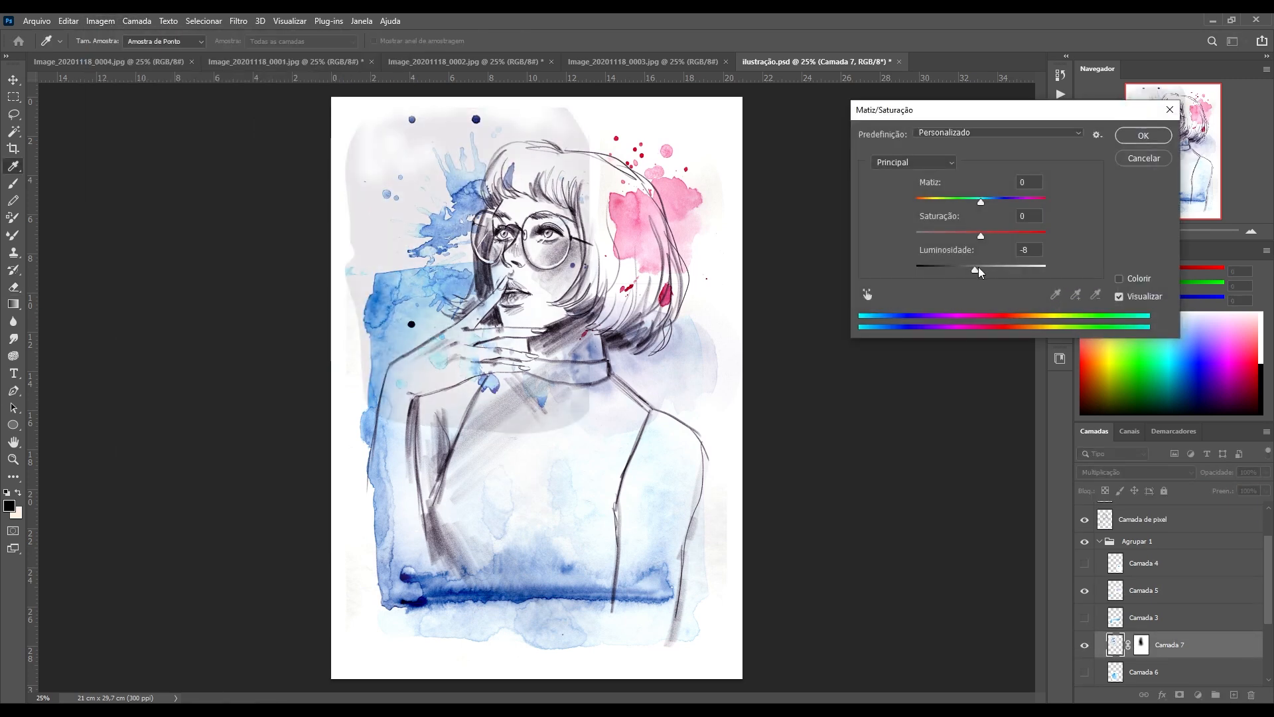
{"action": "left_click", "coordinate": [1132, 161]}
Adjust the blue splatters on Camada 7 with Levels and switch to the Rectangular Marquee tool.
{"action": "key", "text": "ctrl+l"}
{"action": "left_click_drag", "start_coordinate": [685, 362], "coordinate": [791, 363]}
{"action": "left_click", "coordinate": [929, 261]}
{"action": "key", "text": "e"}
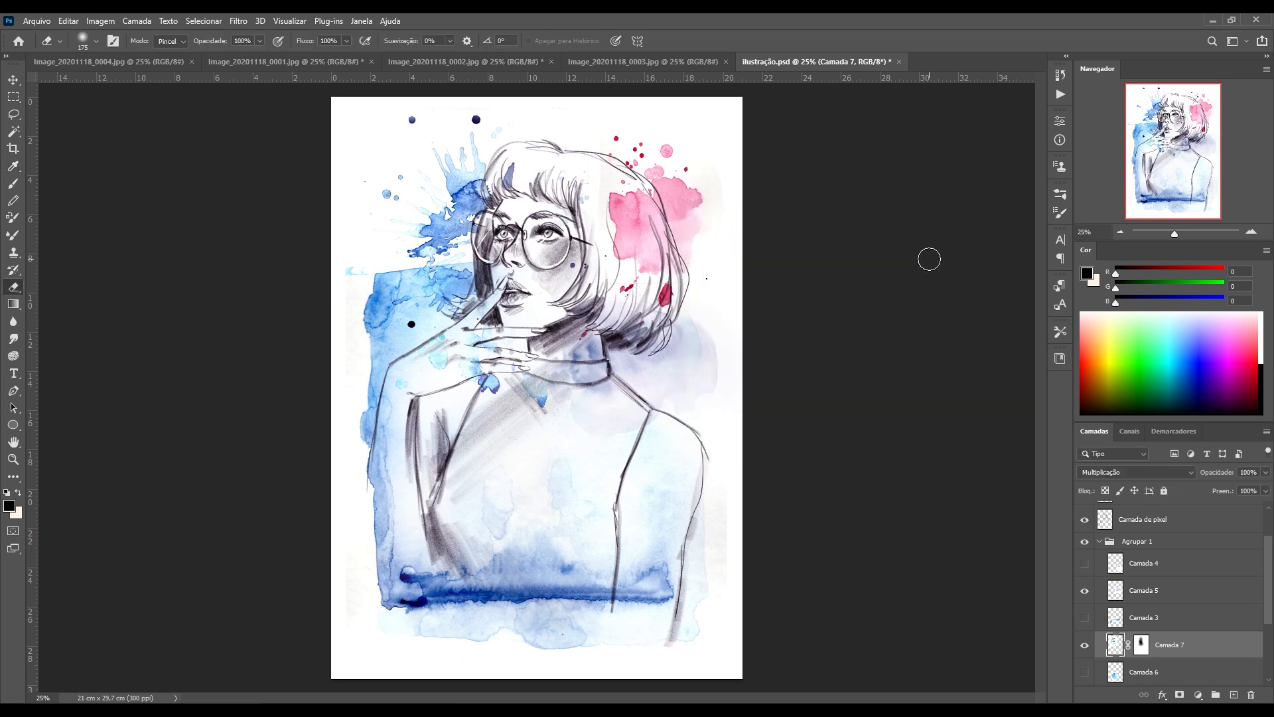
{"action": "key", "text": "m"}
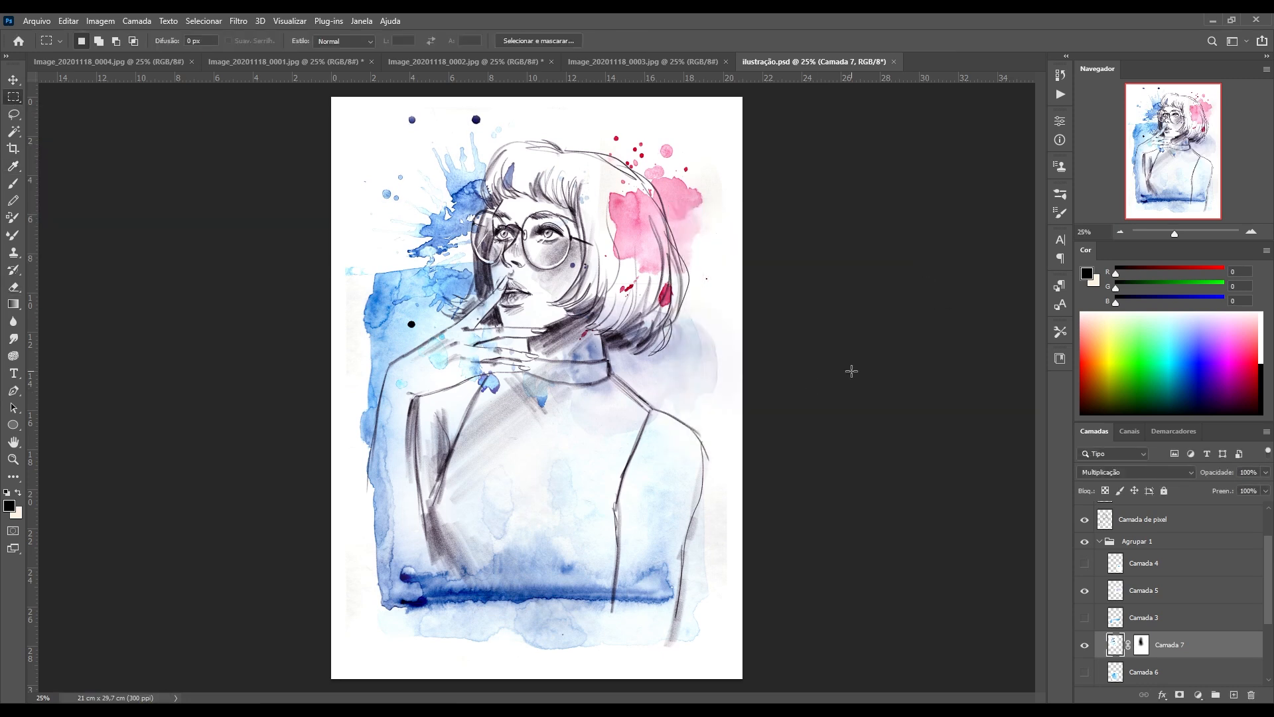